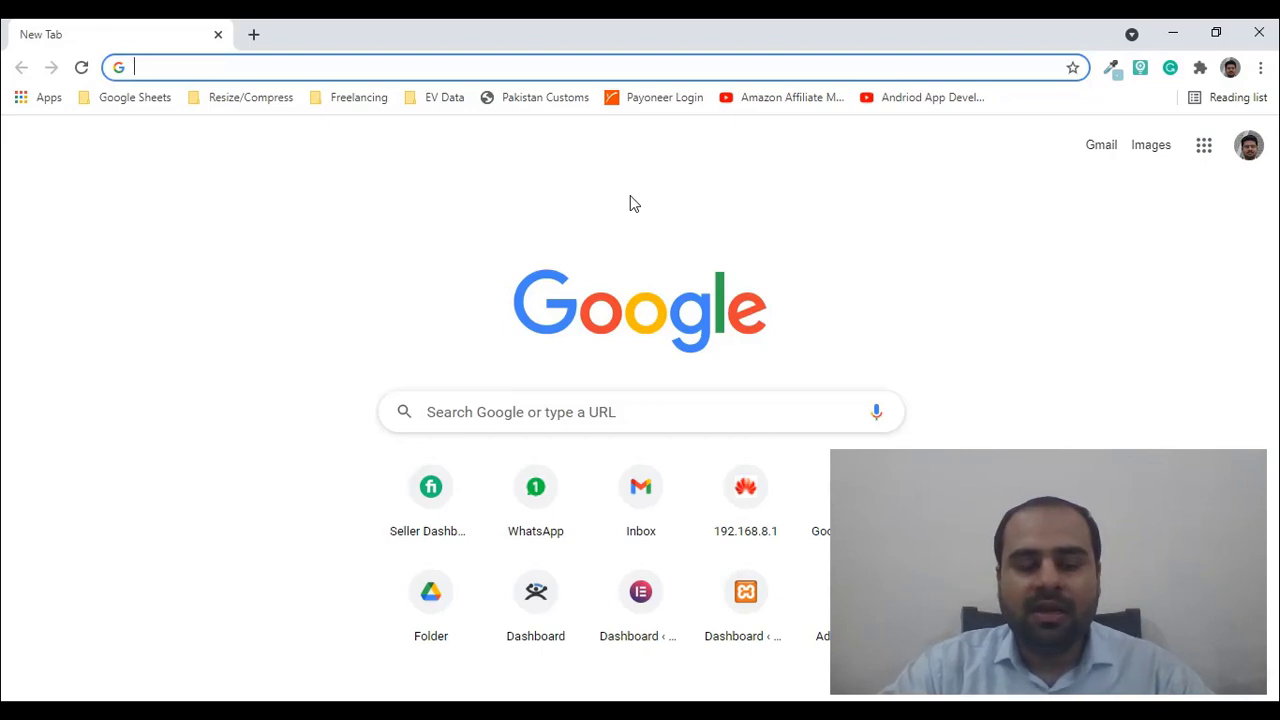
- Go to the local site's admin address localhost/mysite/wp-admin/ from the 'loc' suggestion
type("localhost/mysite/wp-admin/")
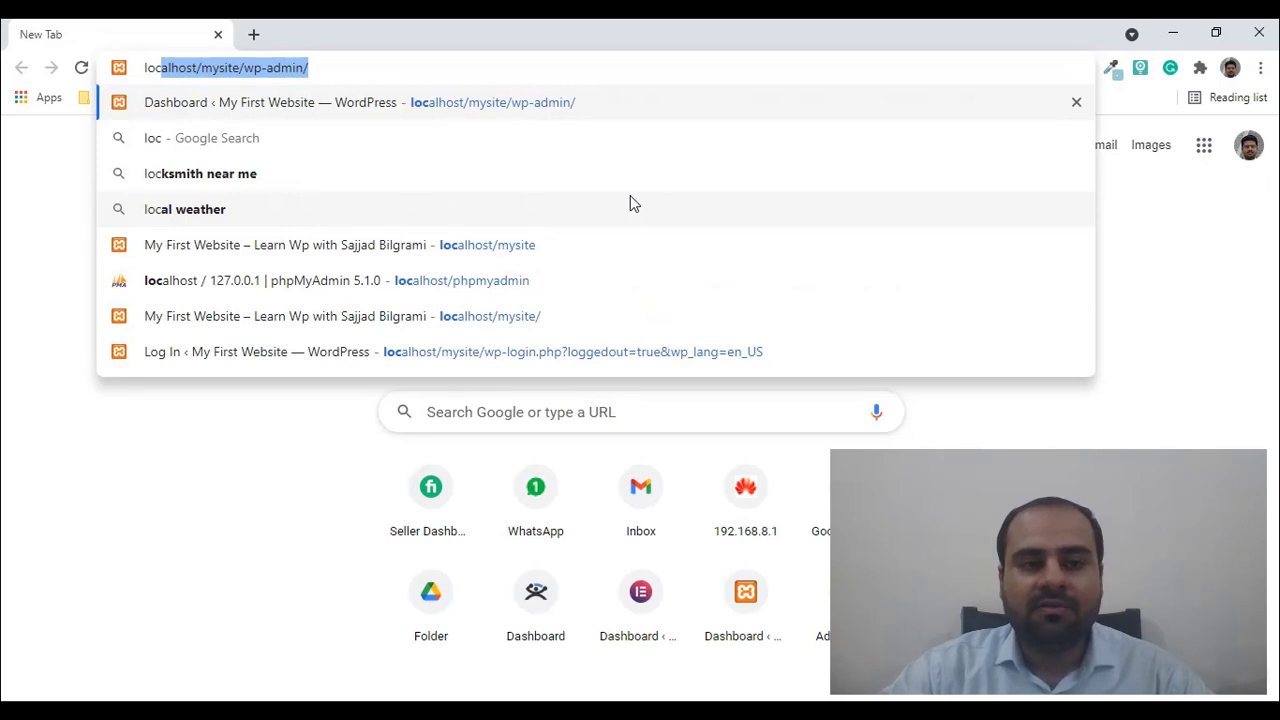
key("Return")
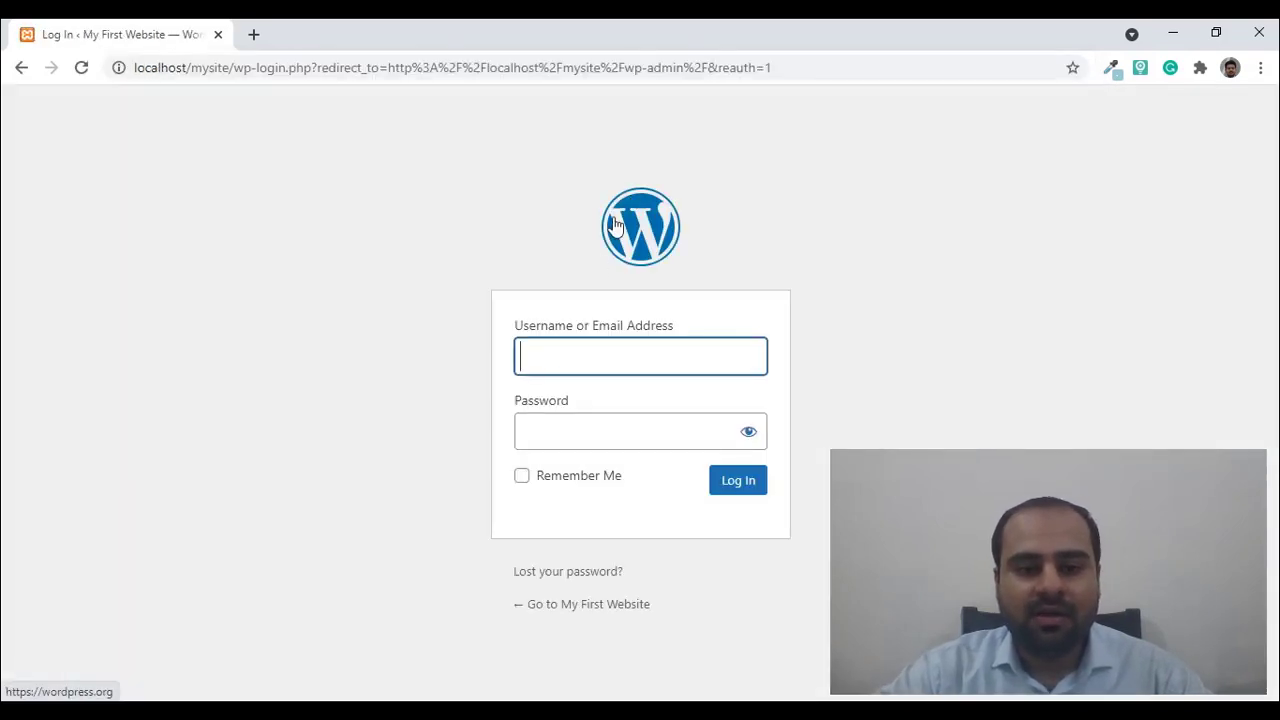
- Sign in to WordPress with the site's username and password
type("admin")
key("Tab")
type("admin")
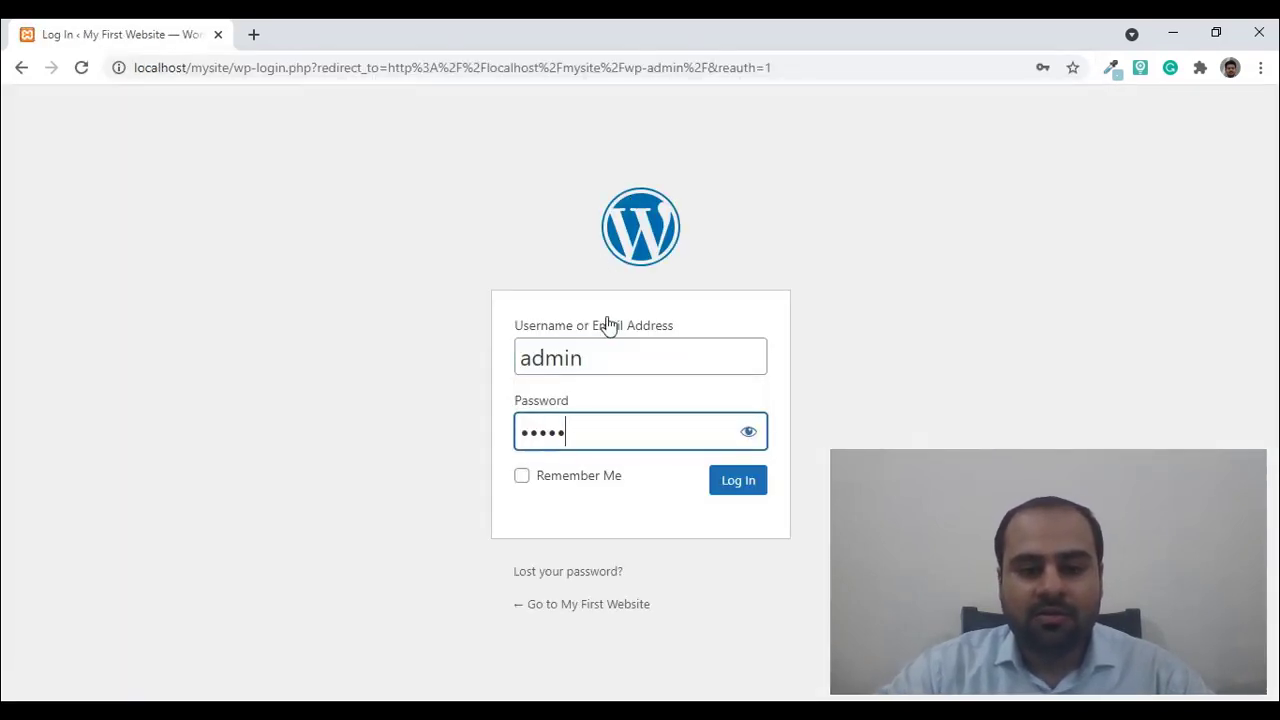
key("Return")
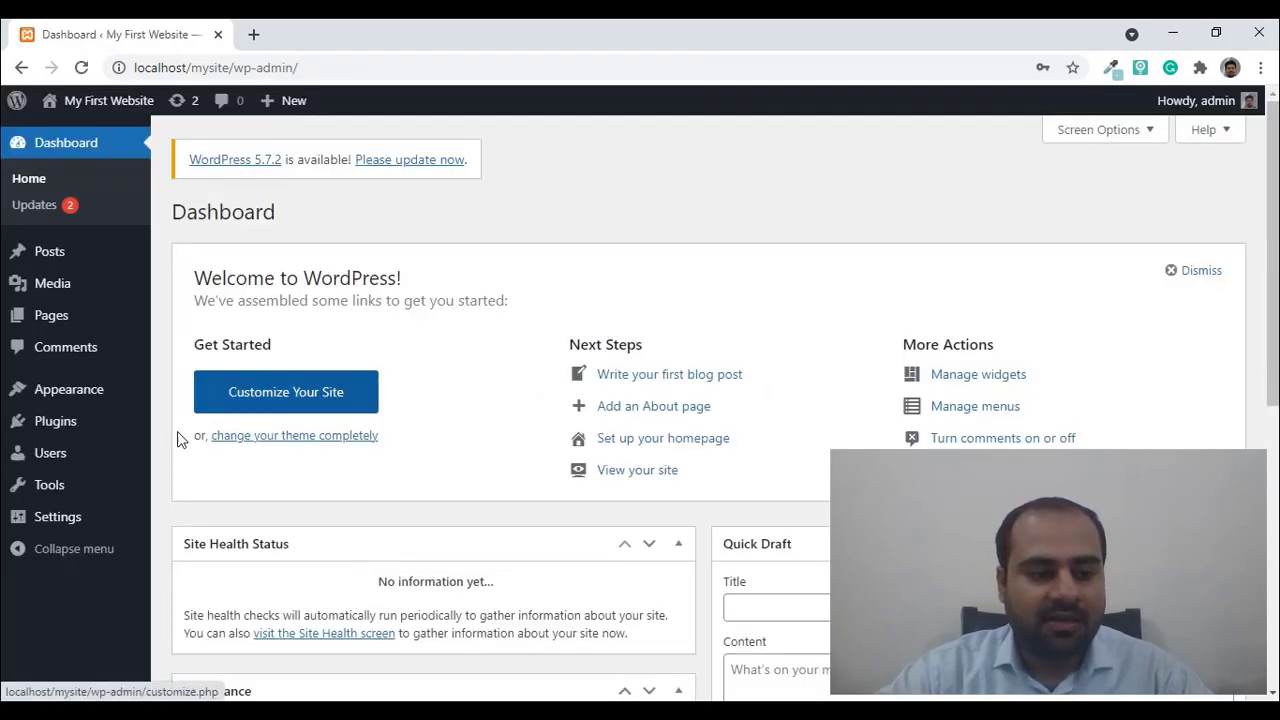
- Dismiss Chrome's password warning and go to Plugins > Installed Plugins
mouse_move(111, 436)
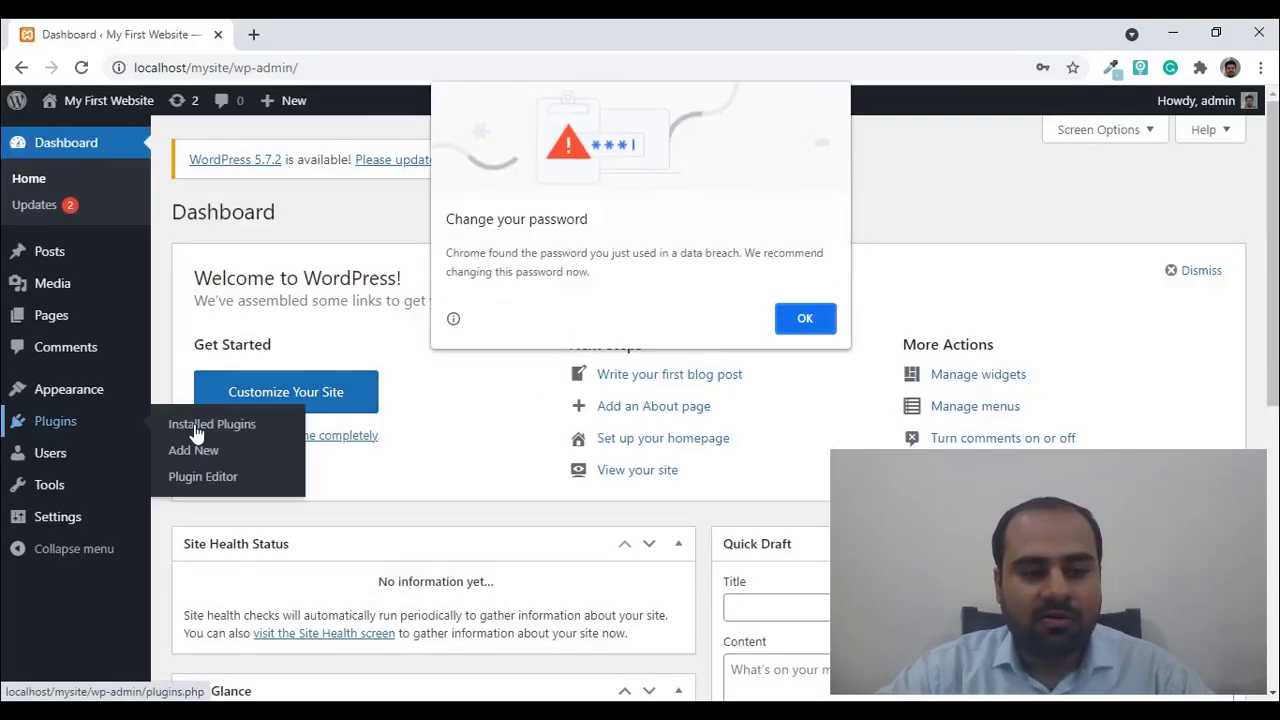
left_click(785, 312)
mouse_move(83, 437)
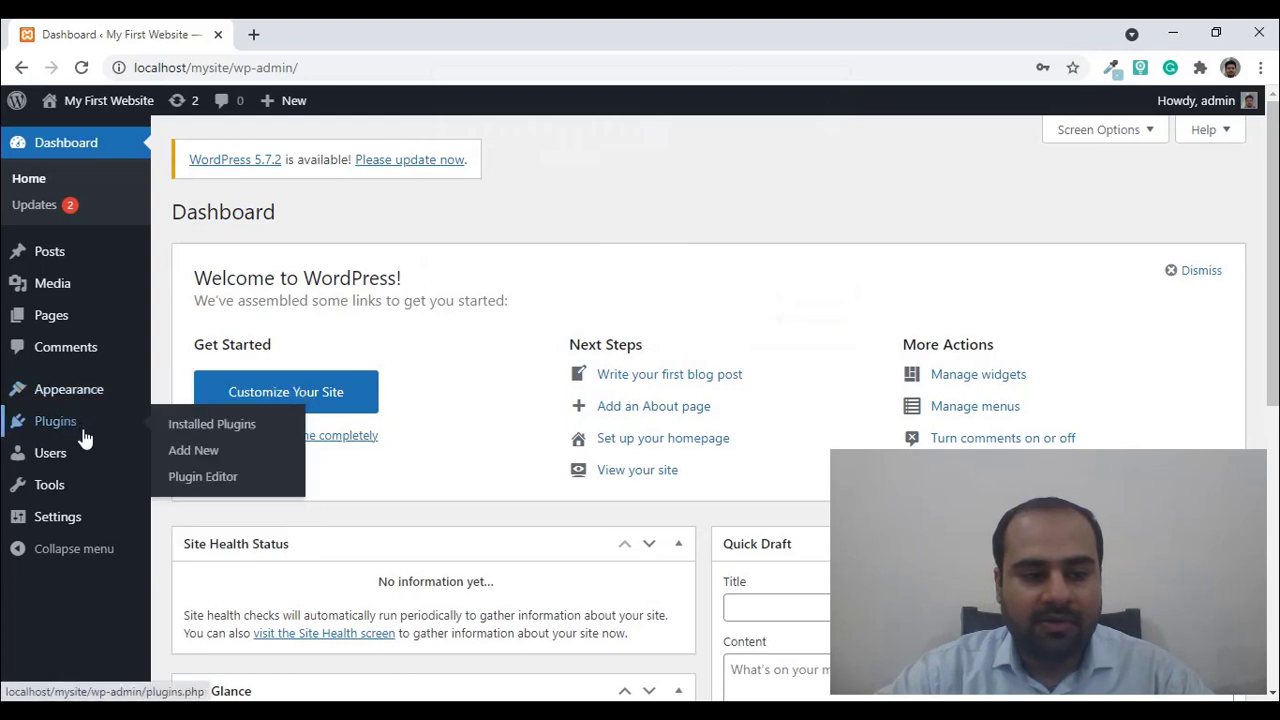
left_click(220, 432)
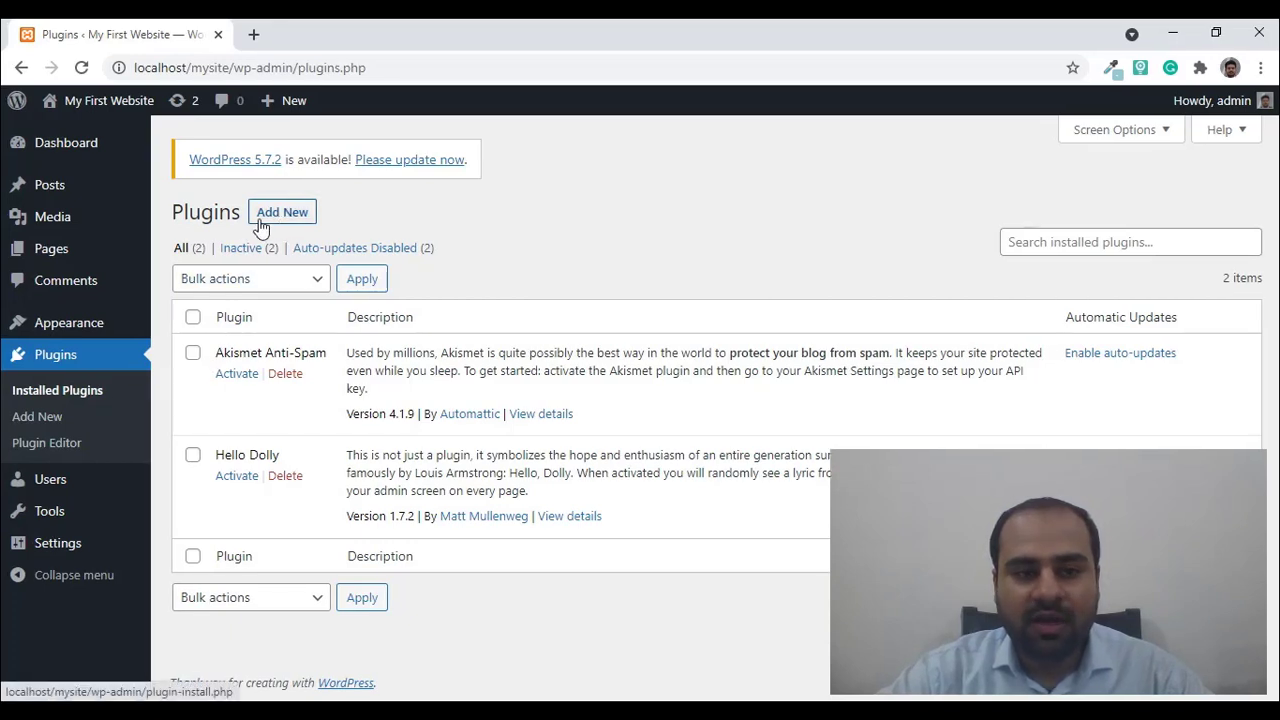
- Install the Classic Editor plugin from Plugins > Add New and activate it
left_click(50, 420)
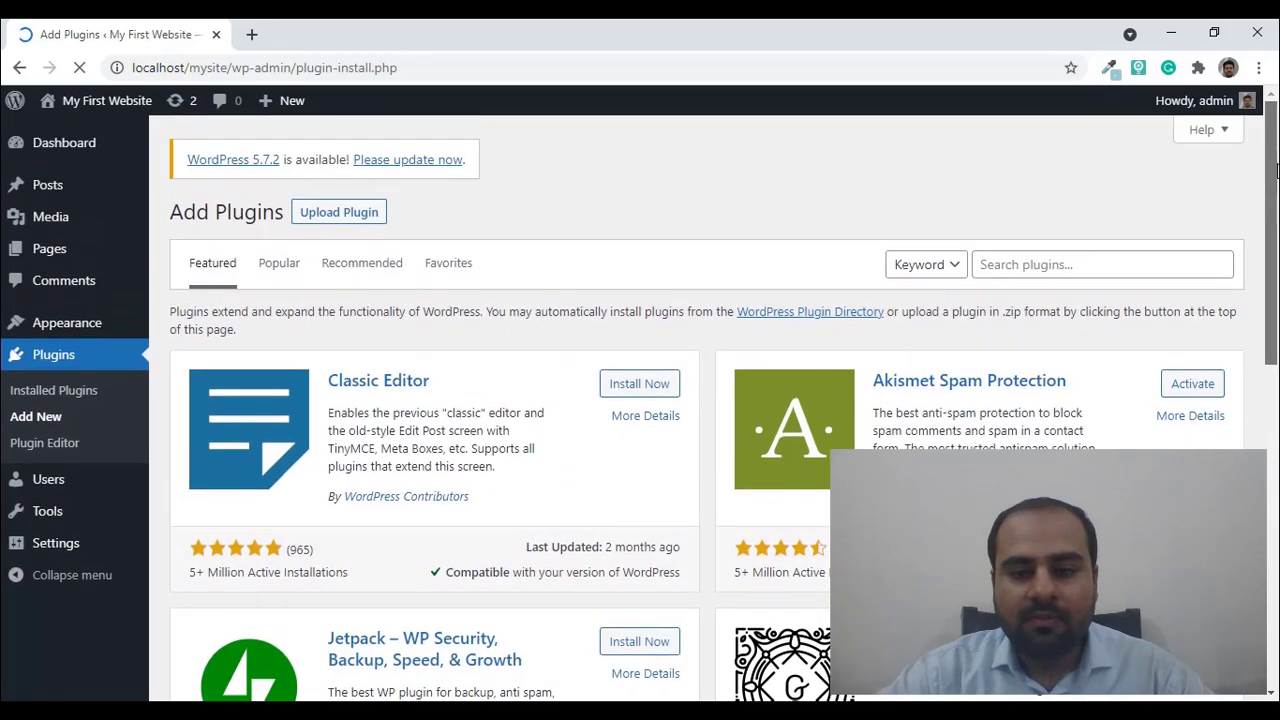
scroll(1277, 246, "down", 1)
left_click_drag(1277, 246, 1265, 200)
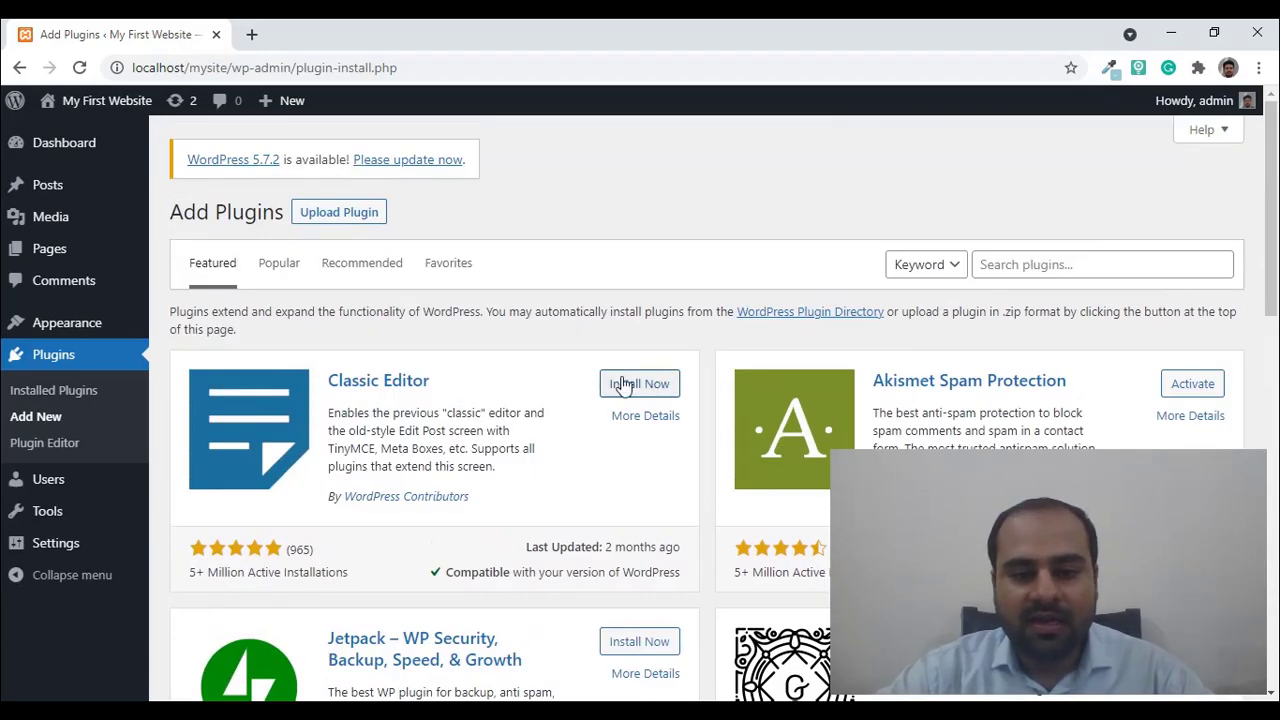
left_click(625, 386)
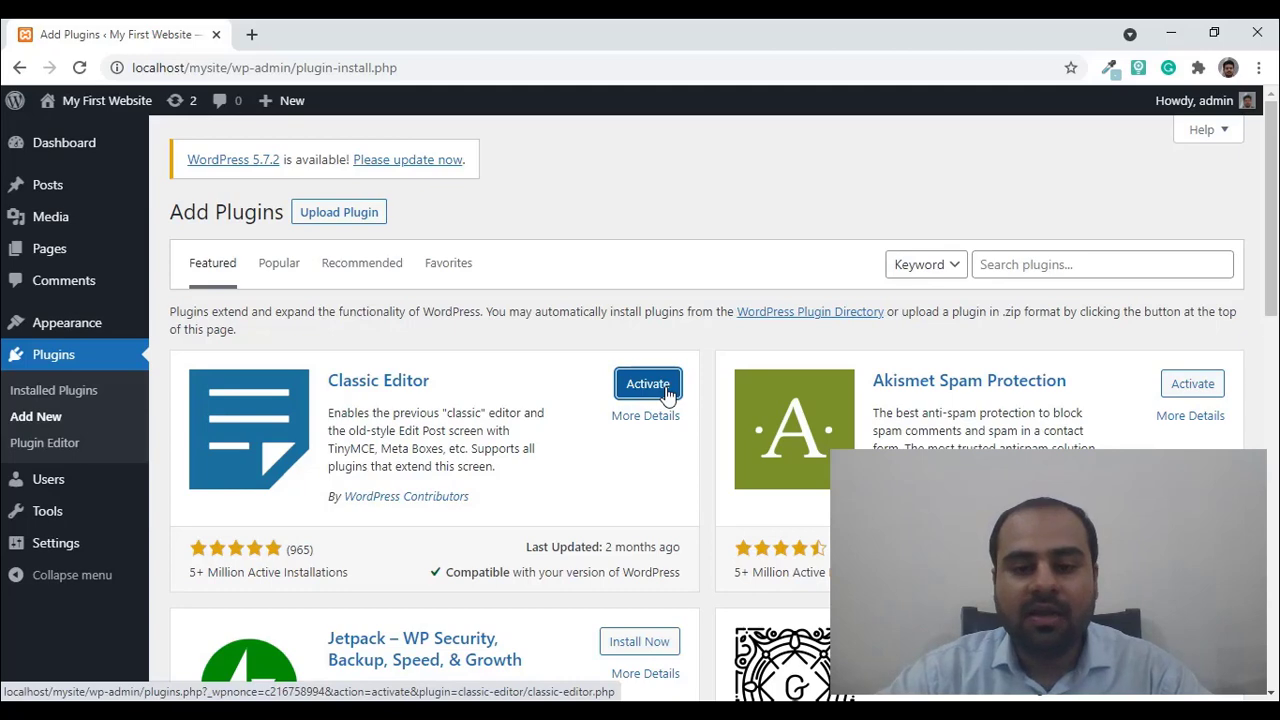
left_click(667, 393)
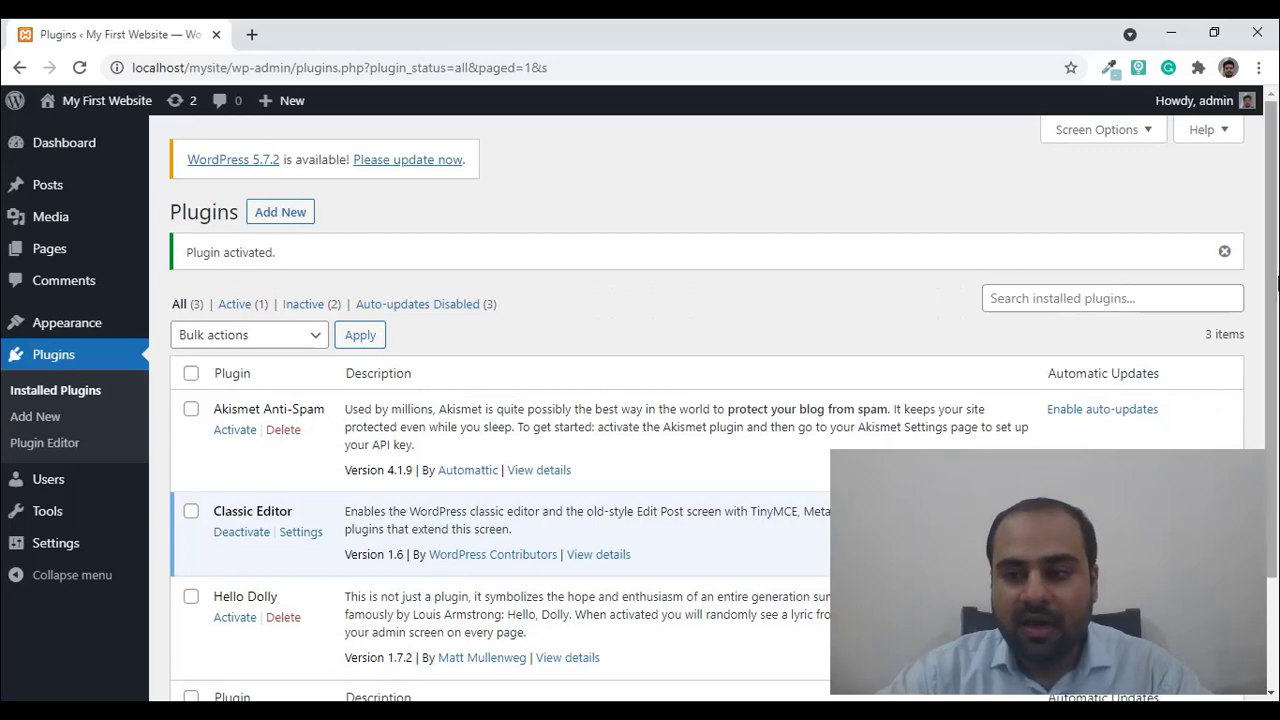
scroll(445, 382, "down", 2)
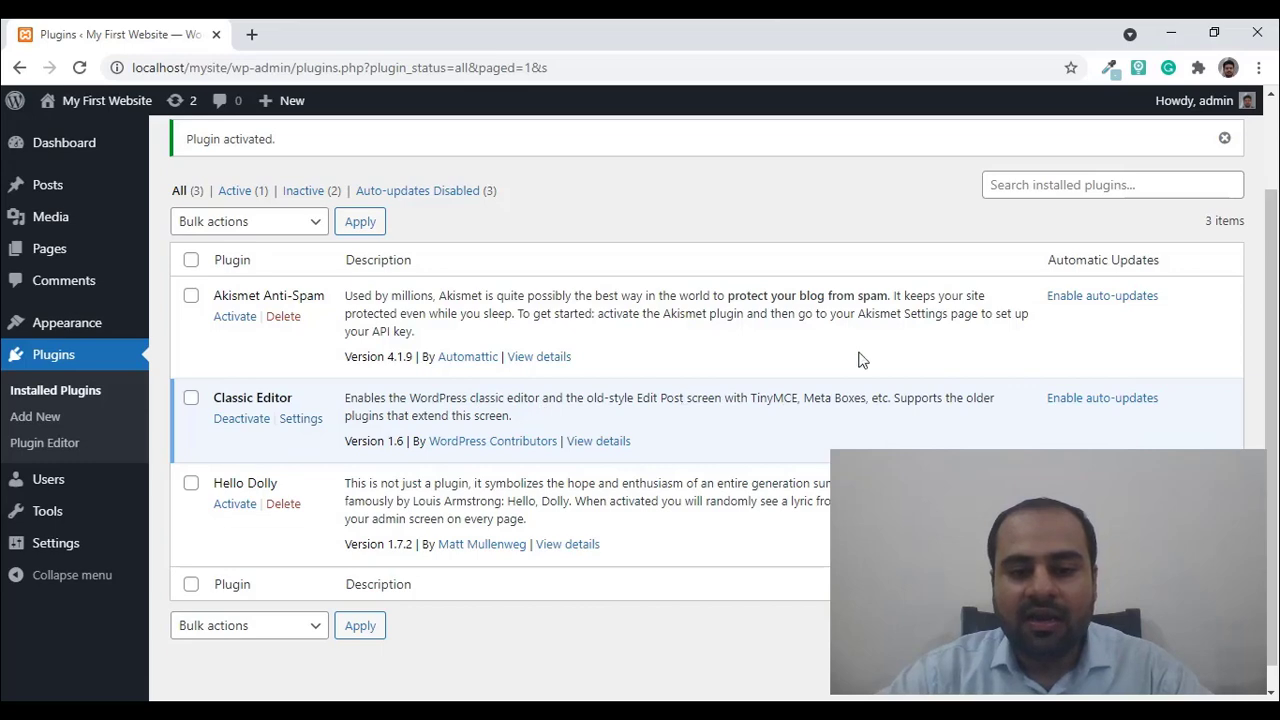
scroll(1265, 323, "up", 2)
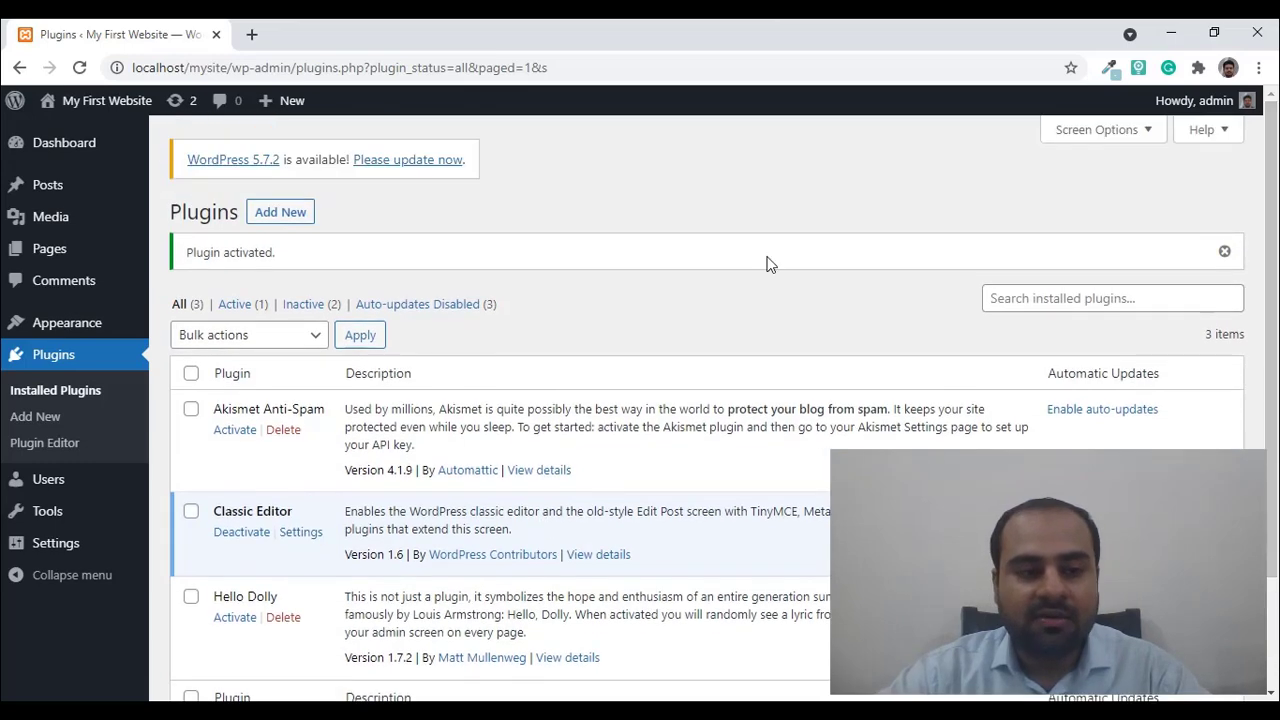
- Open My First Page from Pages > All Pages in the classic editor
mouse_move(50, 248)
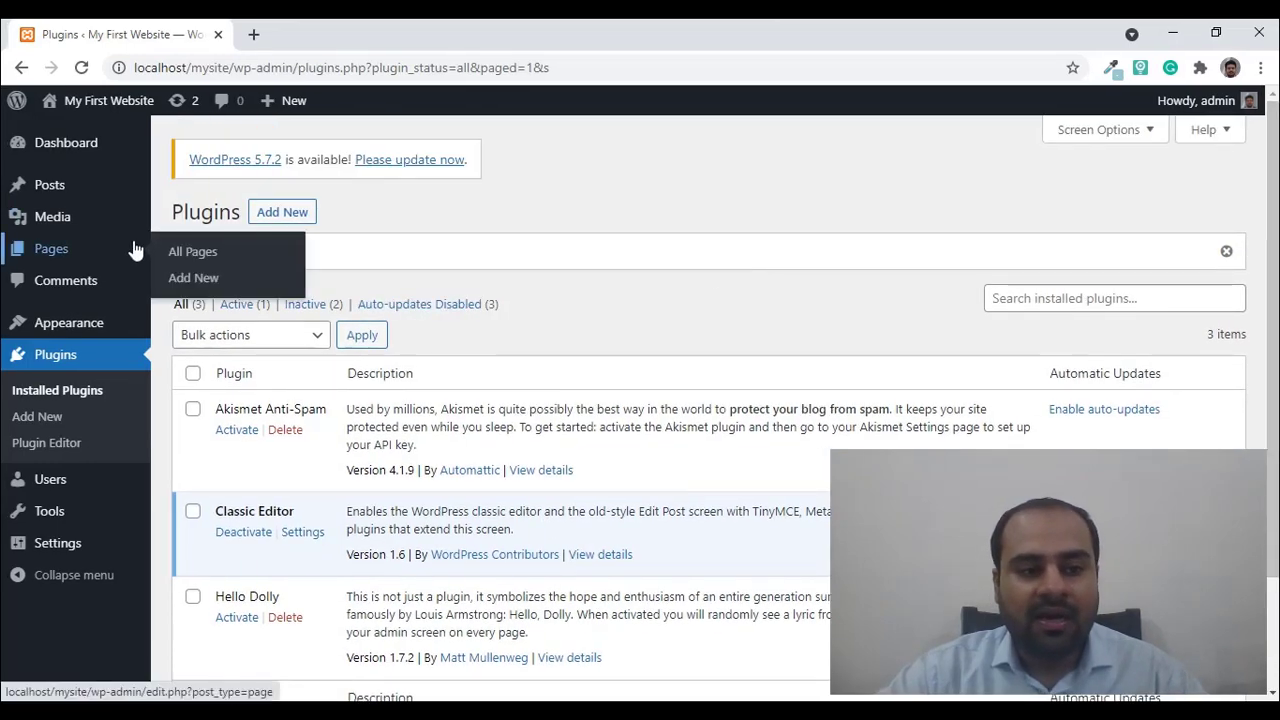
left_click(200, 254)
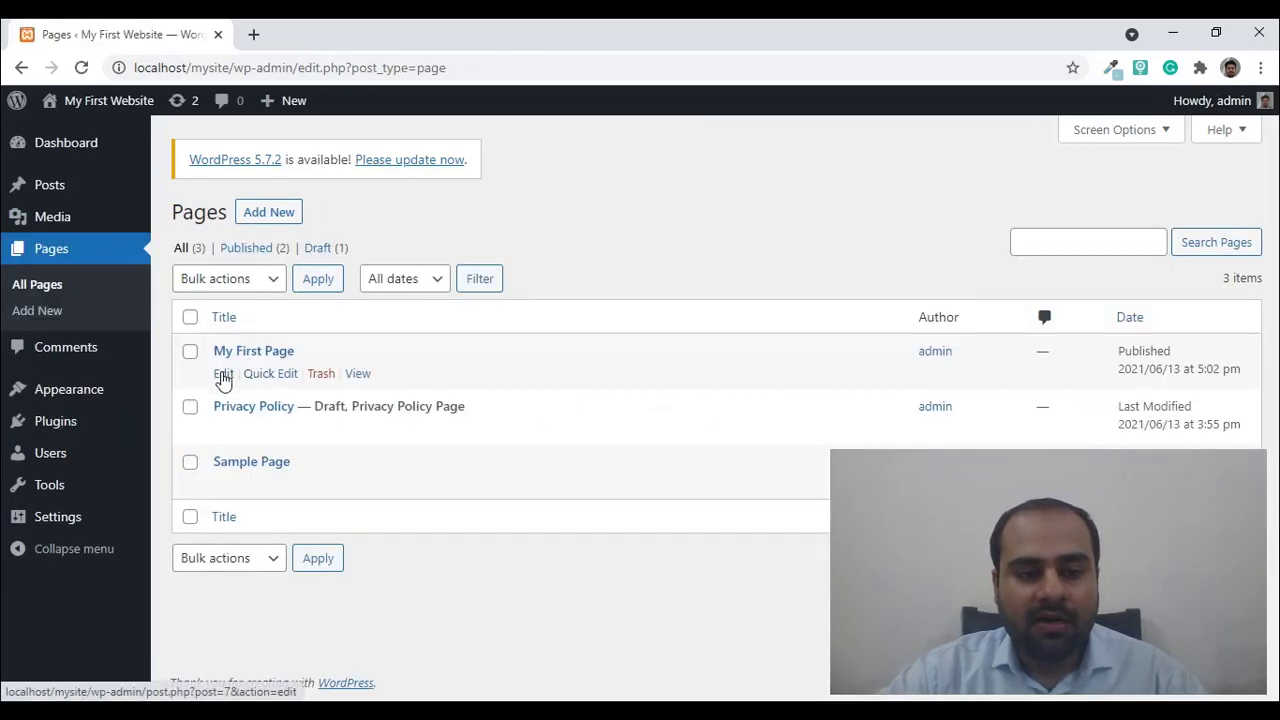
left_click(223, 373)
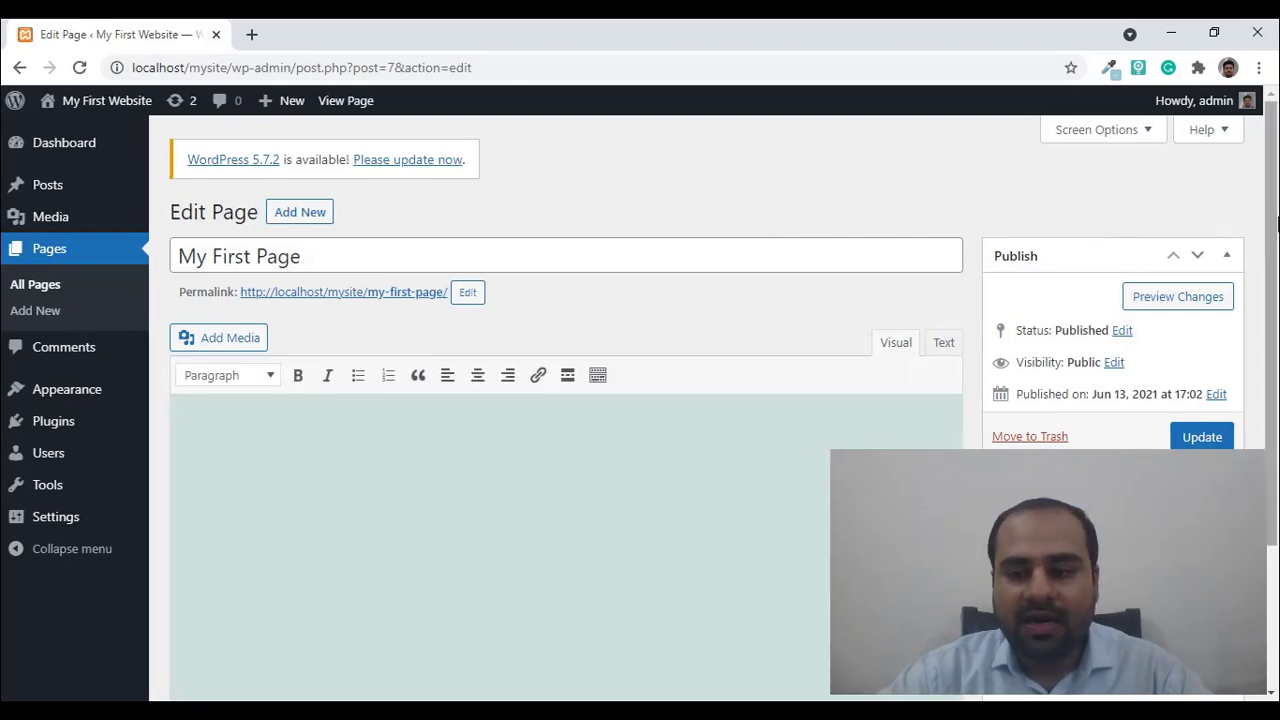
- Bring up the link menu for Plugins > Add New in the sidebar
mouse_move(1270, 230)
left_mouse_down()
mouse_move(1275, 371)
mouse_move(1268, 251)
left_mouse_up()
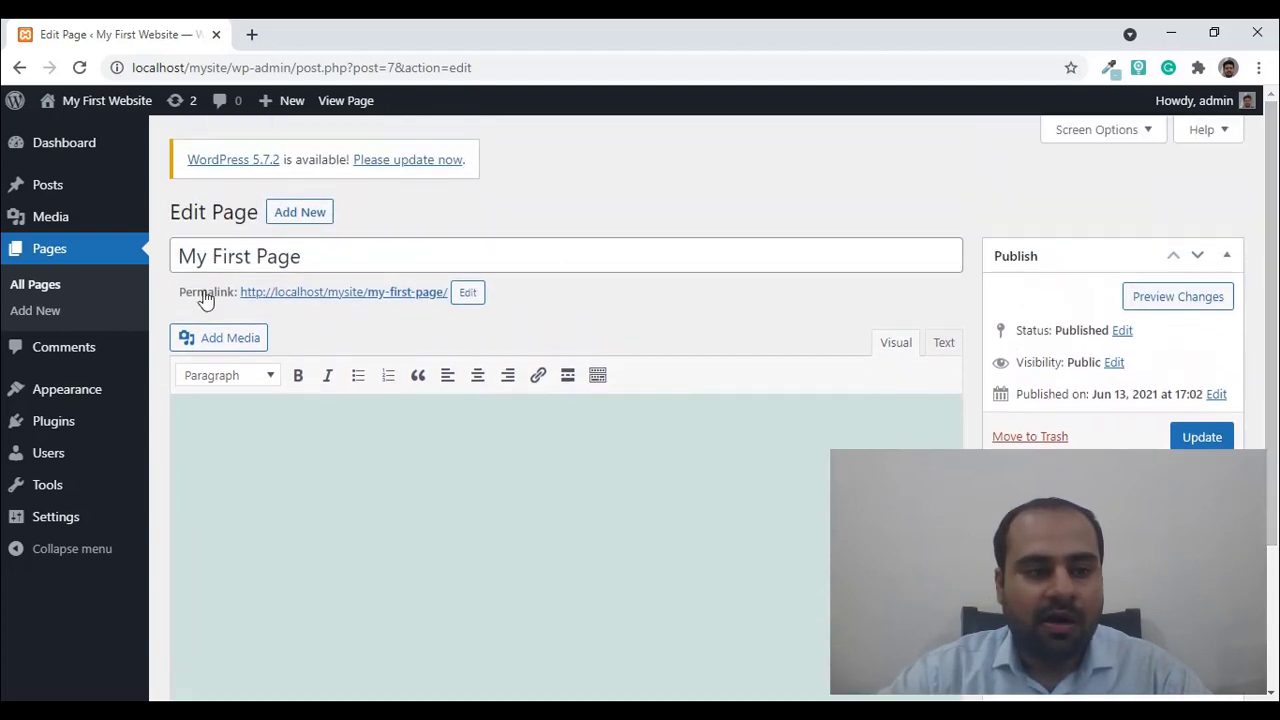
mouse_move(84, 428)
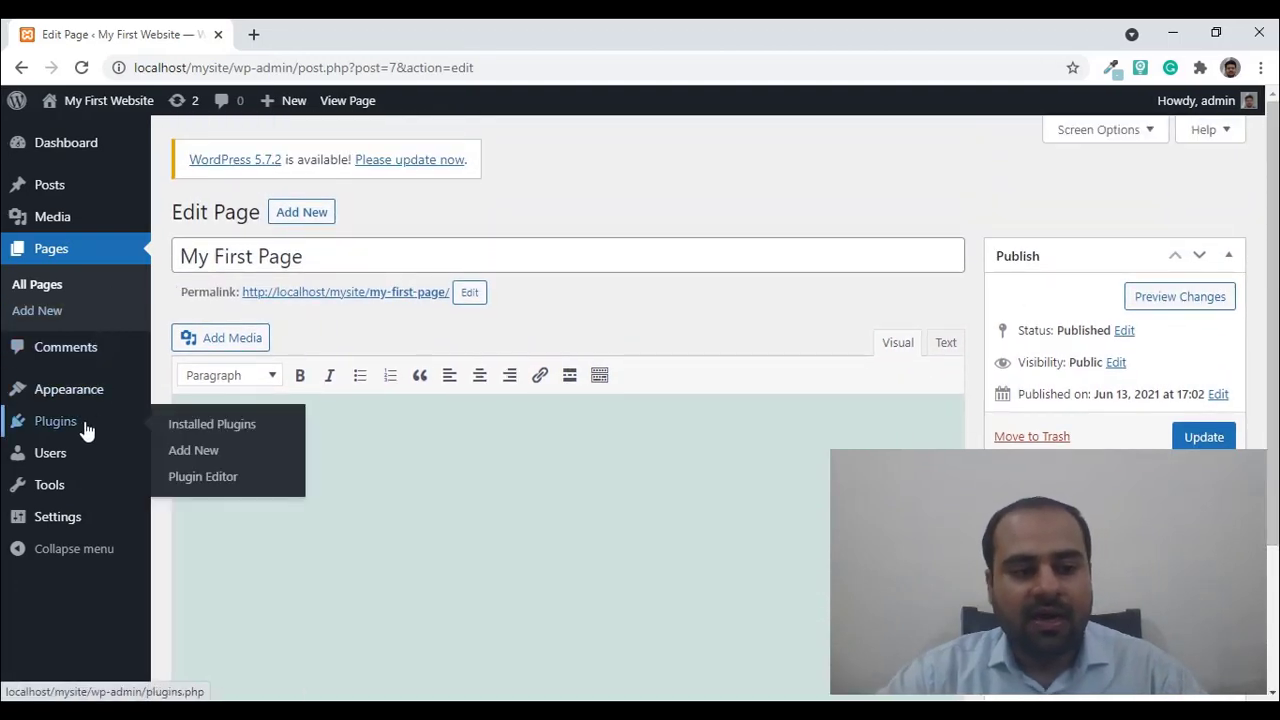
right_click(176, 453)
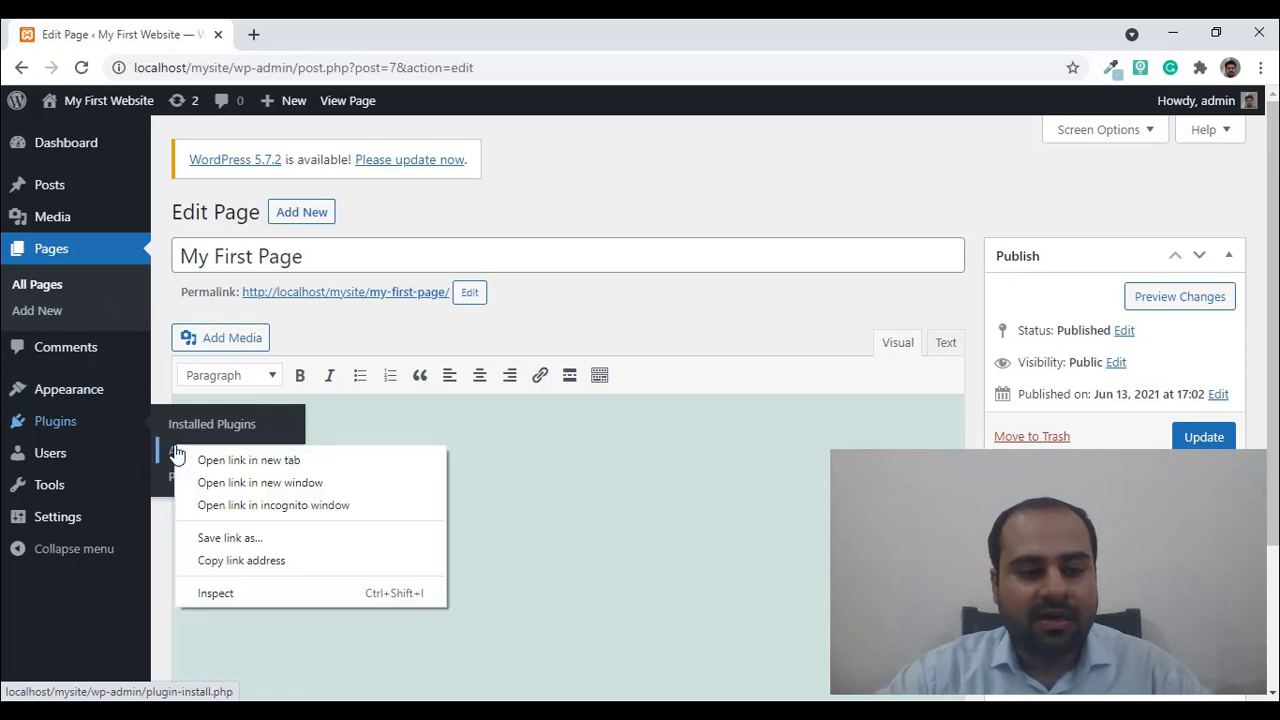
- In a new tab, search 'tinymce', then install and activate Advanced Editor Tools
left_click(195, 460)
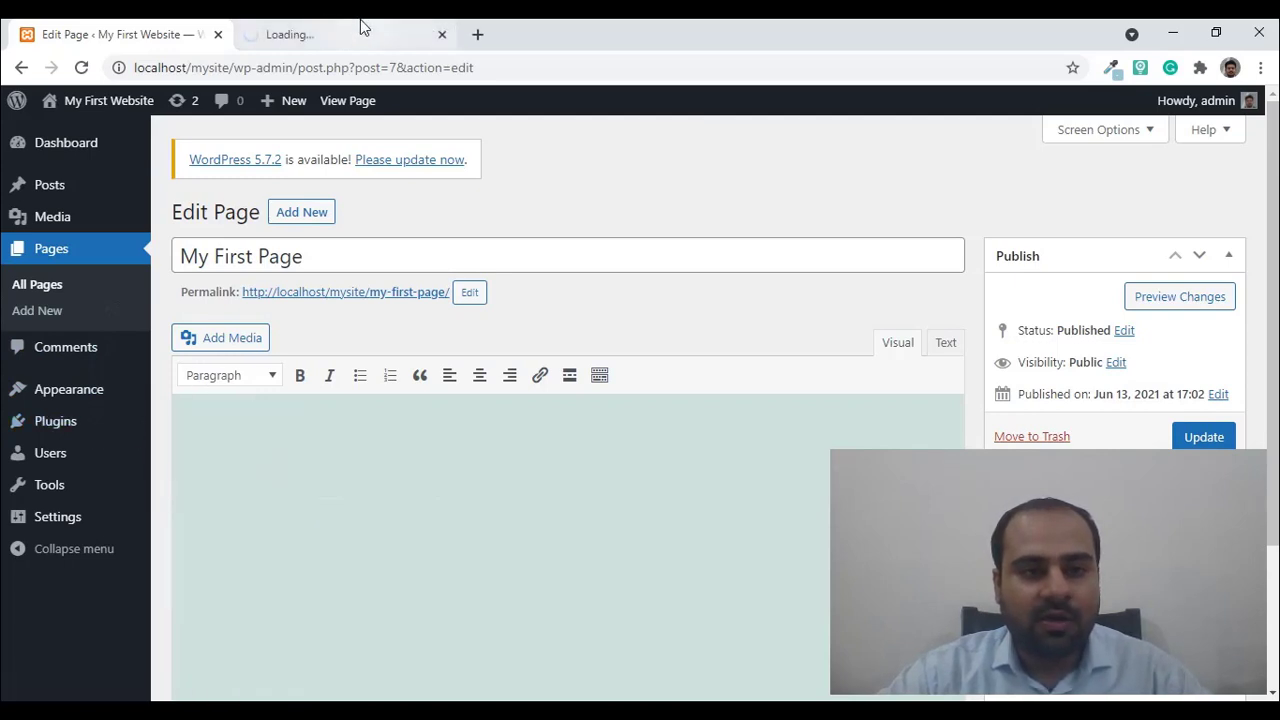
left_click(360, 30)
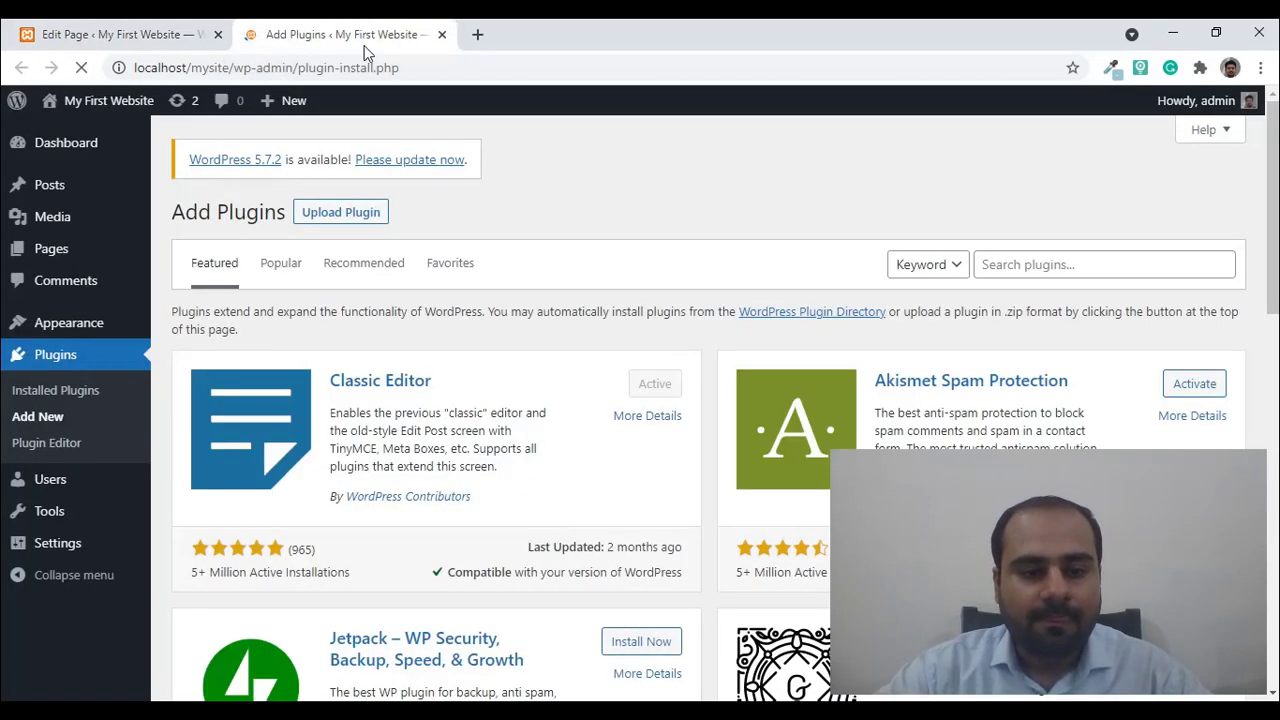
left_click(1055, 266)
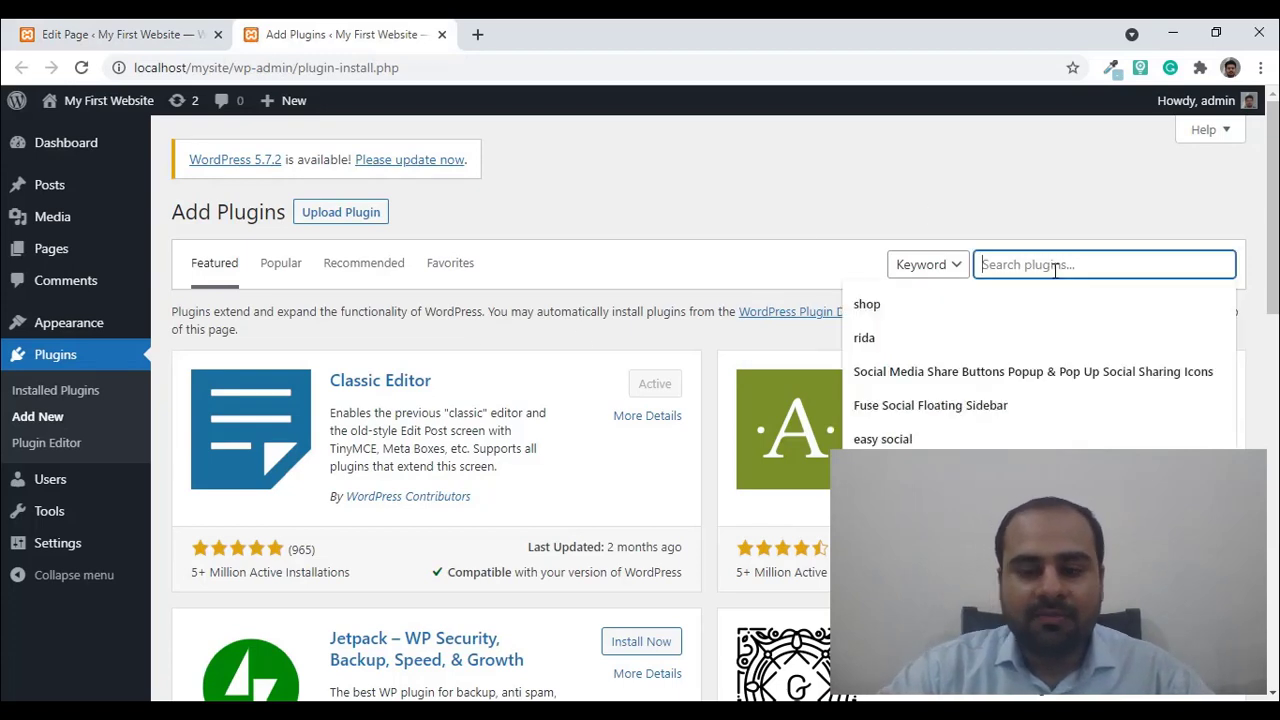
type("tiny")
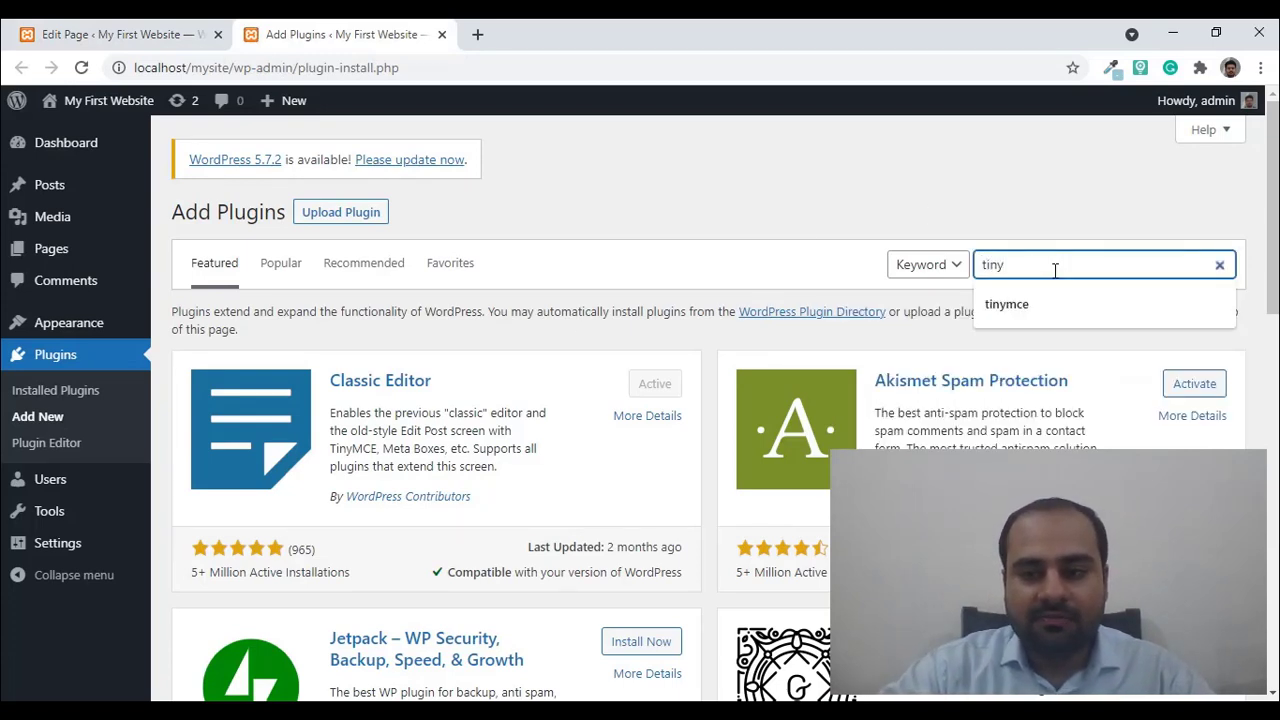
type("mce")
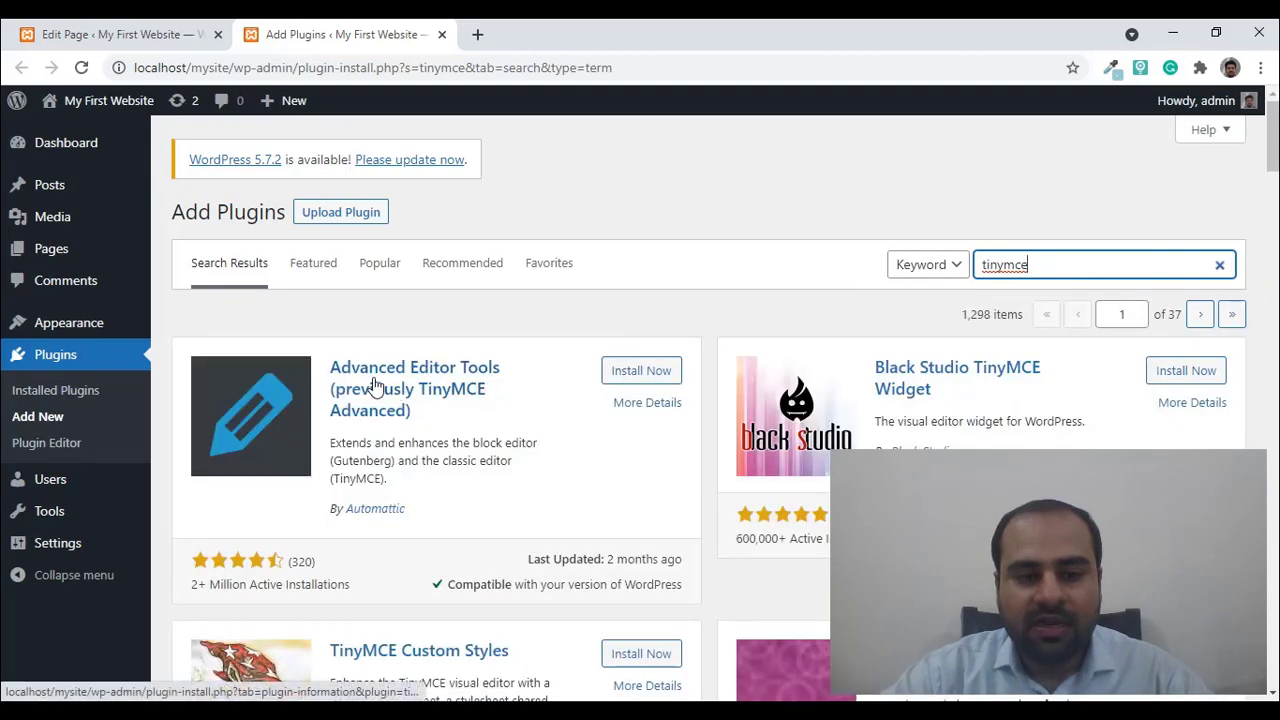
left_click(627, 370)
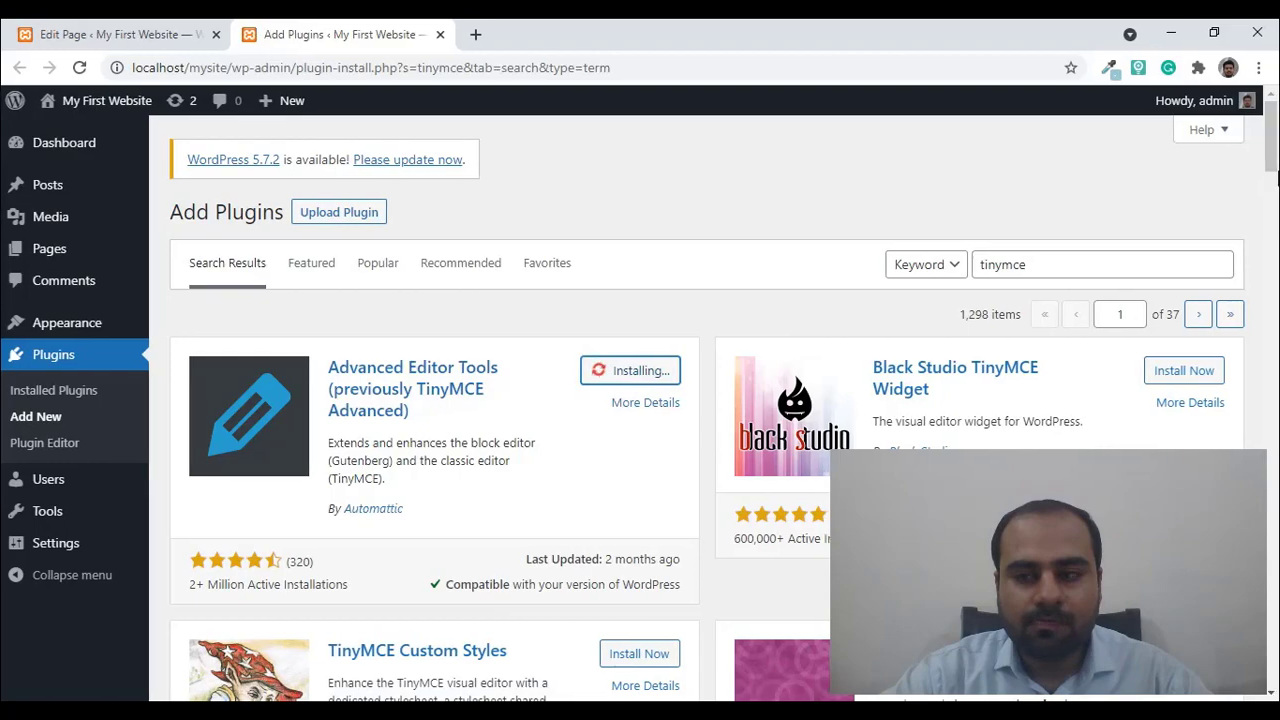
scroll(1272, 172, "down", 1)
mouse_move(1277, 174)
left_mouse_down()
mouse_move(1272, 212)
mouse_move(1272, 172)
left_mouse_up()
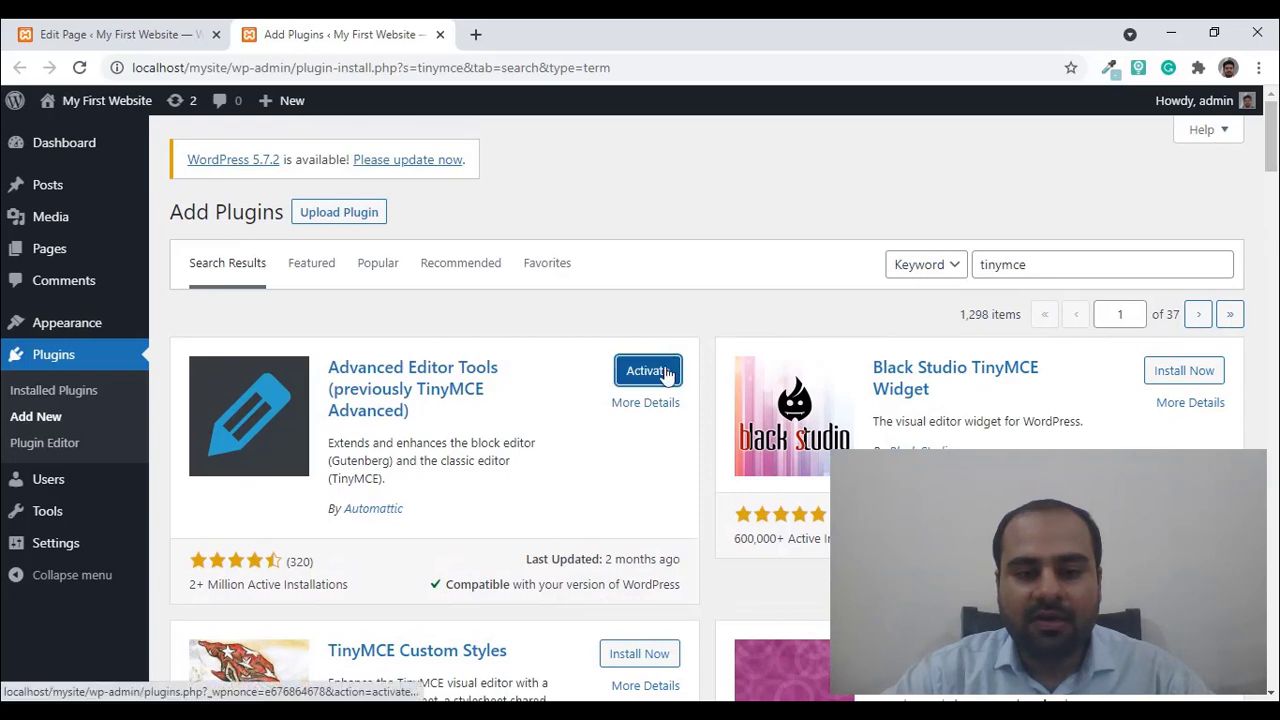
left_click(665, 372)
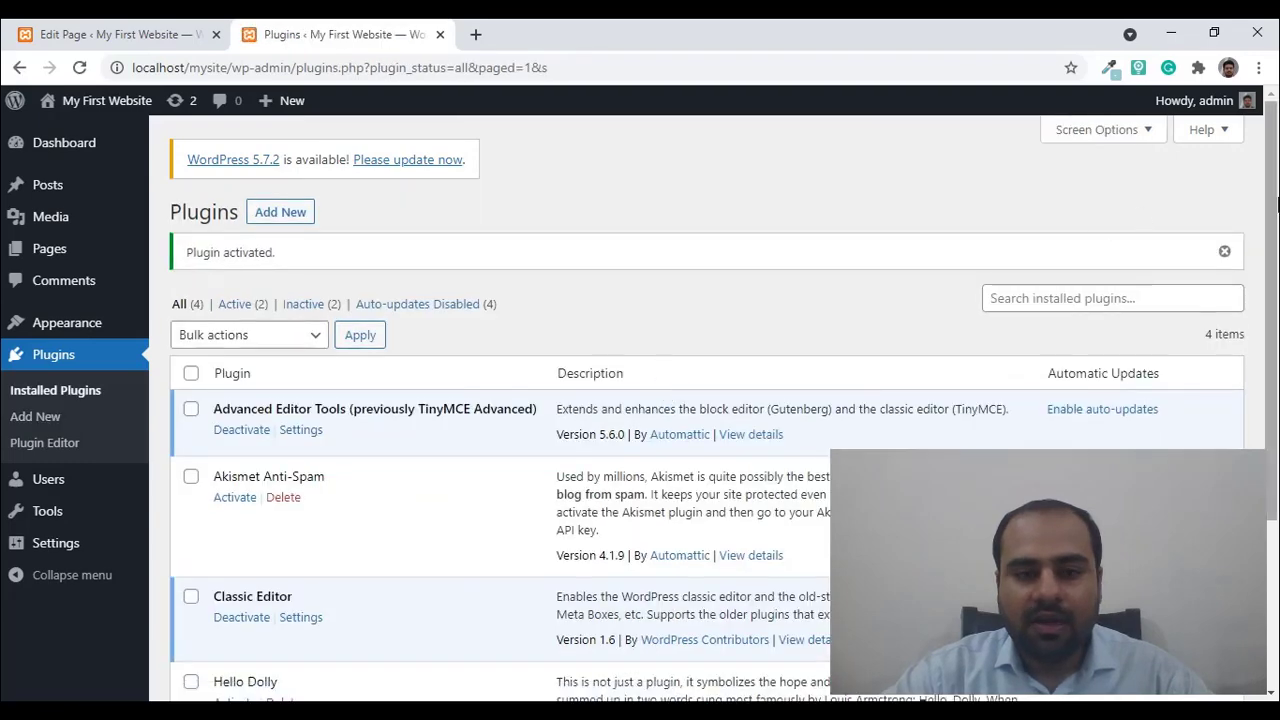
- Return to My First Page's editor tab and reload it to load the new toolbar
mouse_move(1272, 206)
left_mouse_down()
mouse_move(1272, 227)
mouse_move(1272, 204)
left_mouse_up()
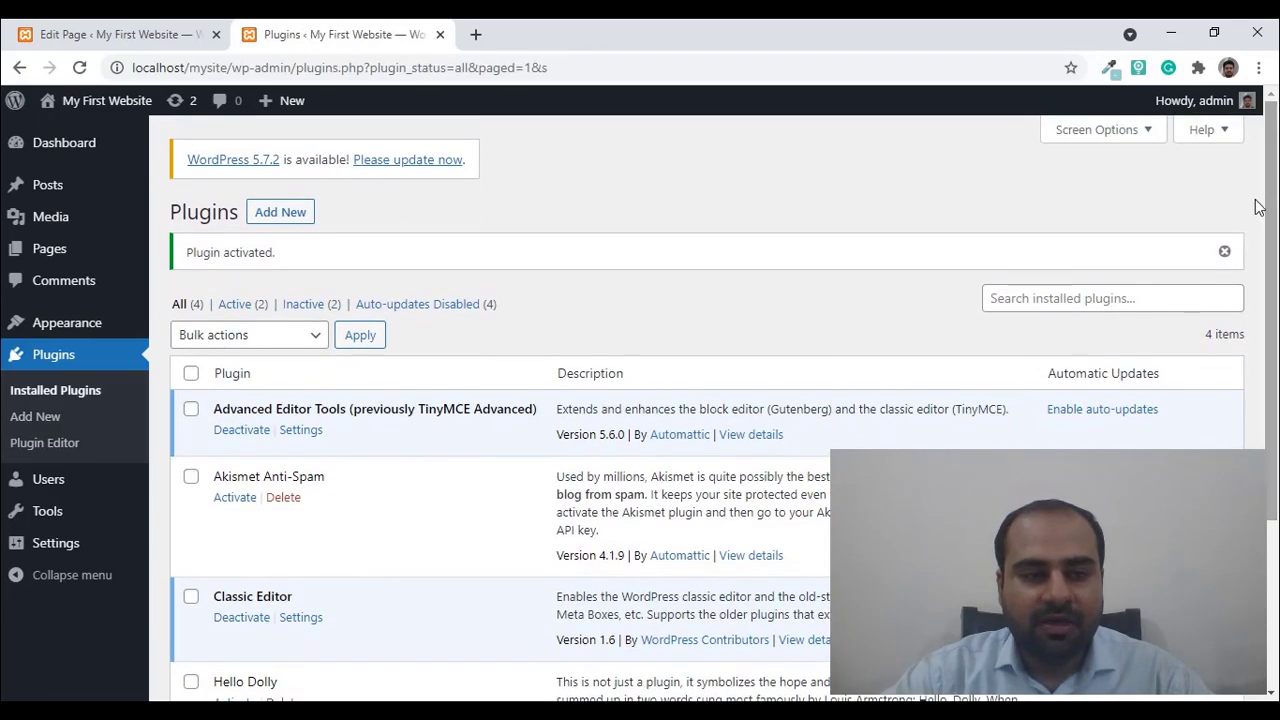
left_click(55, 32)
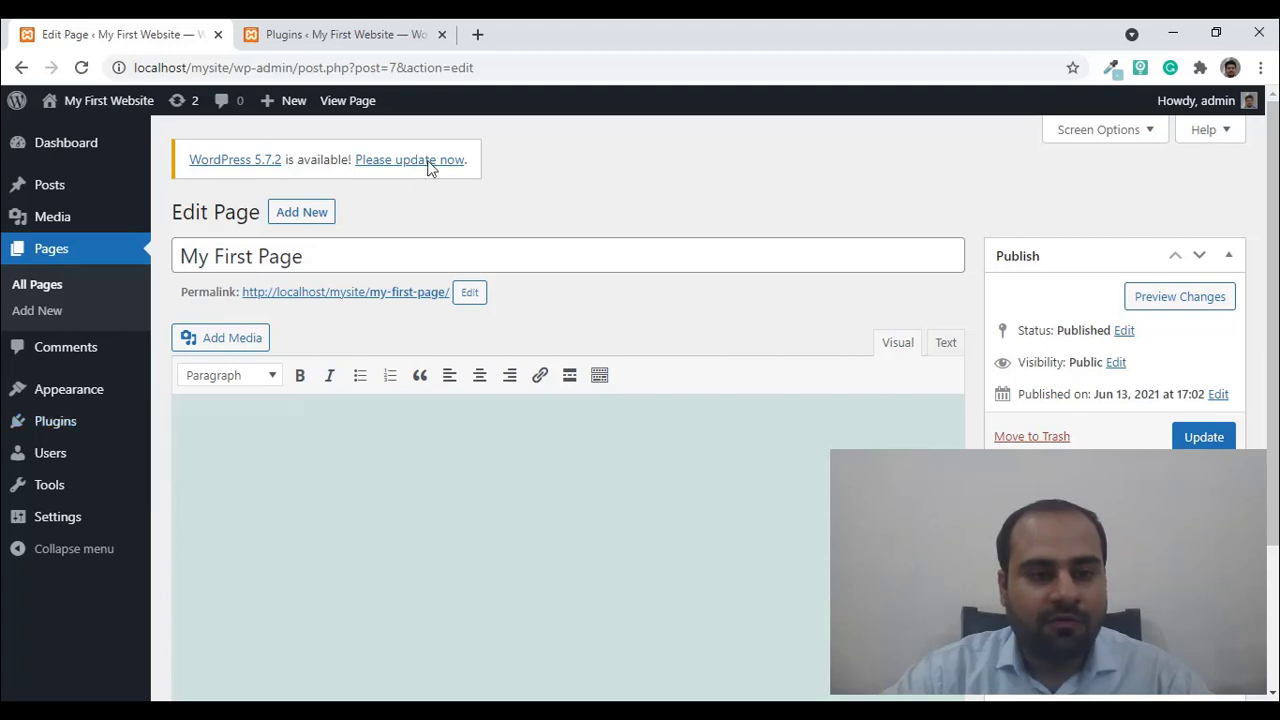
left_click(82, 68)
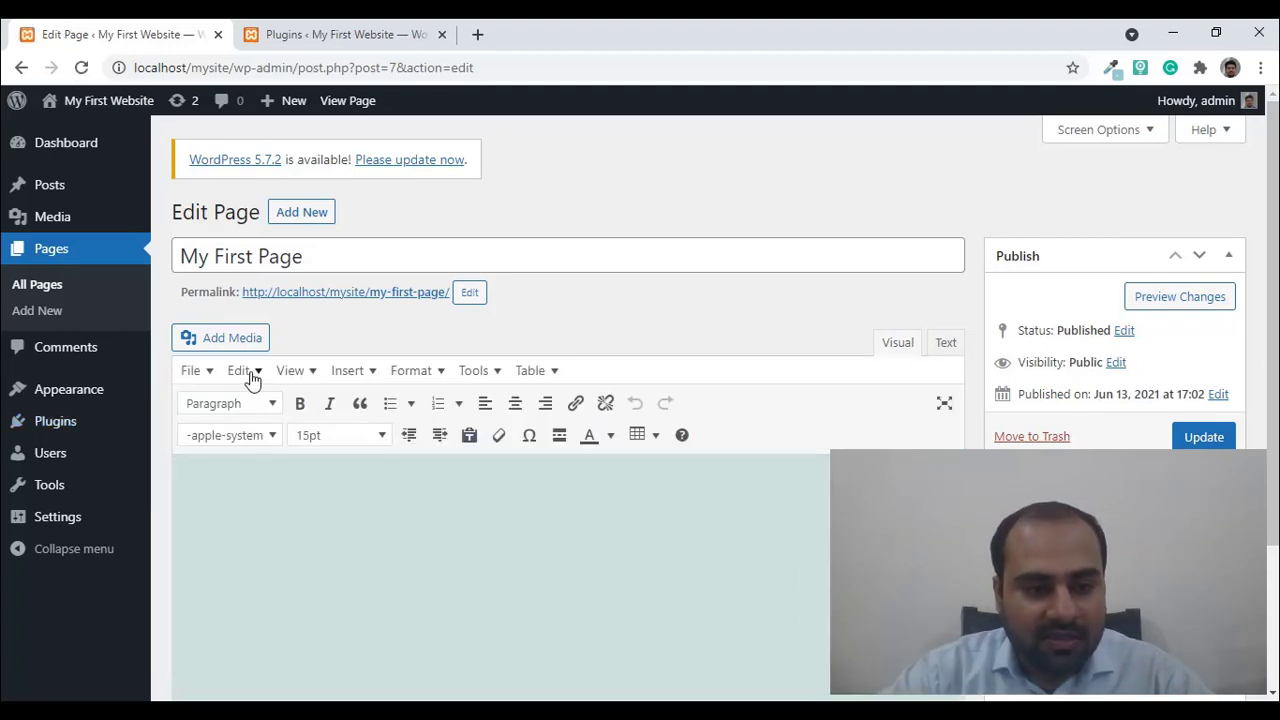
- Look over the extended toolbar, then type and erase test text in the body
left_click(500, 374)
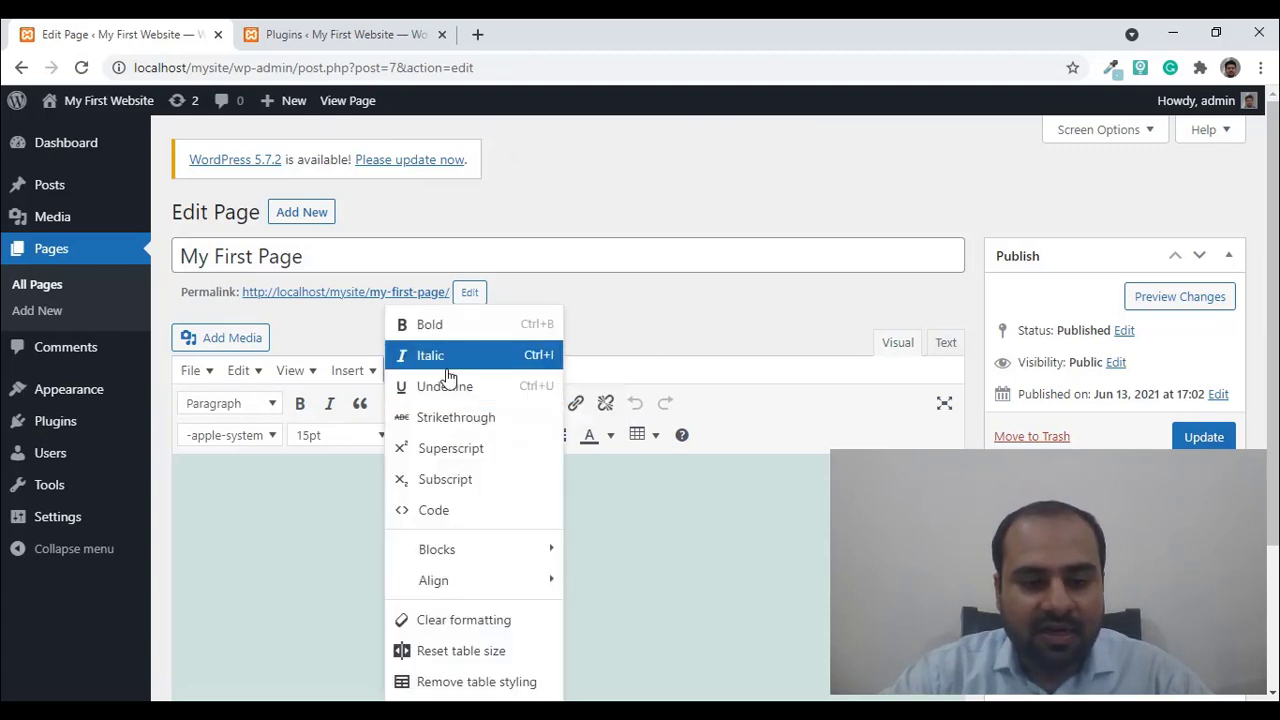
mouse_move(349, 379)
left_click(274, 469)
type("sdfjdlfjdlfkj sdlfj")
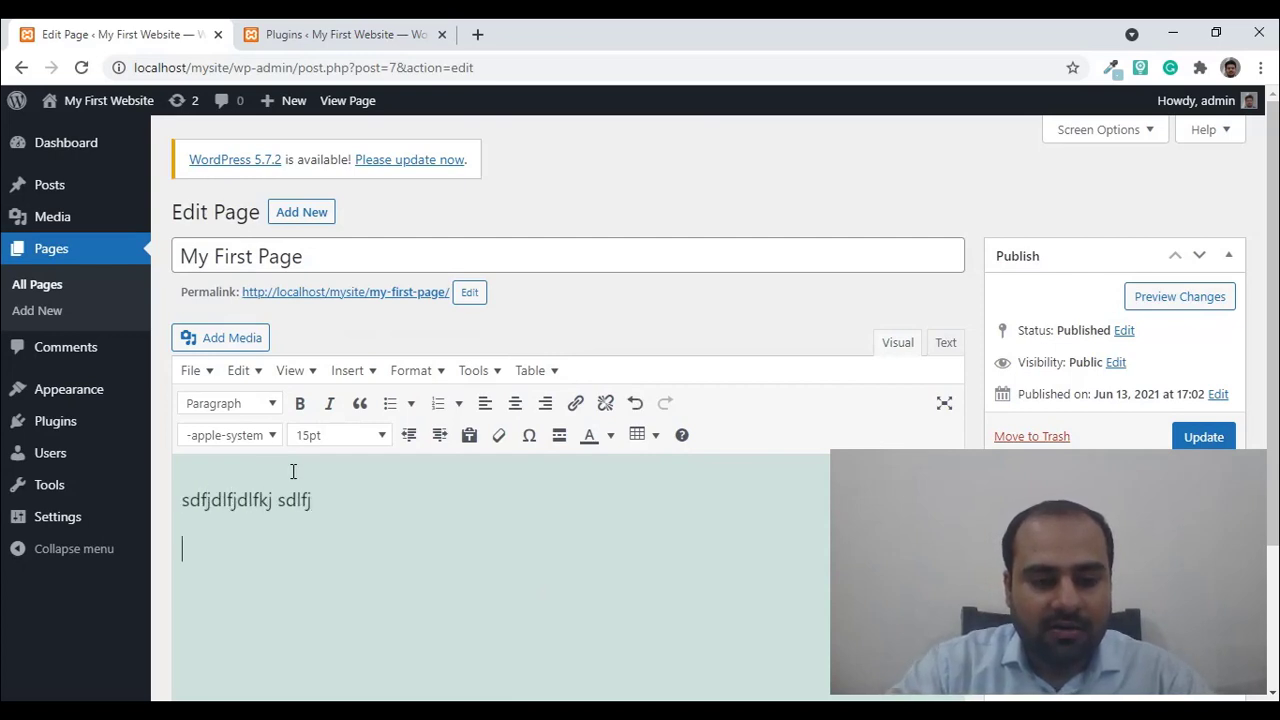
key("BackSpace")
key("BackSpace")
key("BackSpace")
key("BackSpace")
key("BackSpace")
key("BackSpace")
key("BackSpace")
key("BackSpace")
key("BackSpace")
key("BackSpace")
key("BackSpace")
key("BackSpace")
key("BackSpace")
key("BackSpace")
key("BackSpace")
key("BackSpace")
key("BackSpace")
key("BackSpace")
key("BackSpace")
key("BackSpace")
- Write 'hello!' and a new paragraph 'I have added a new plugin in my website'
type("he")
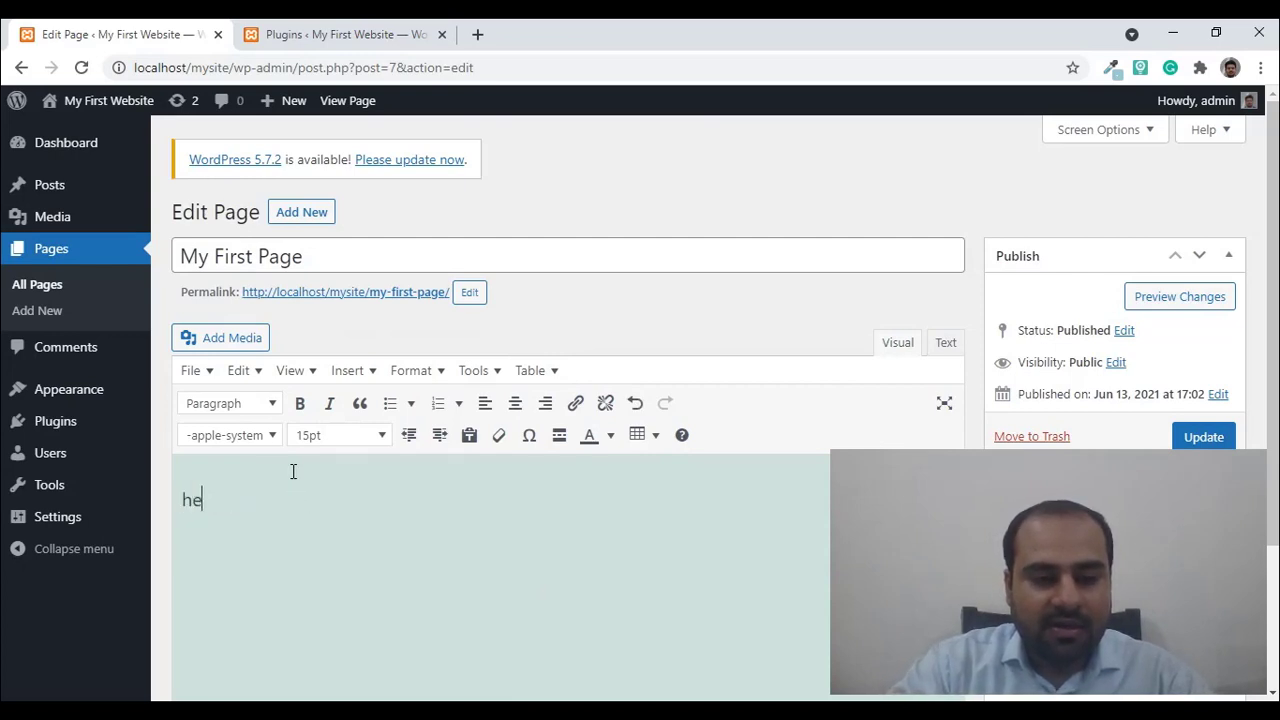
type("llo!")
key("Return")
type("I ")
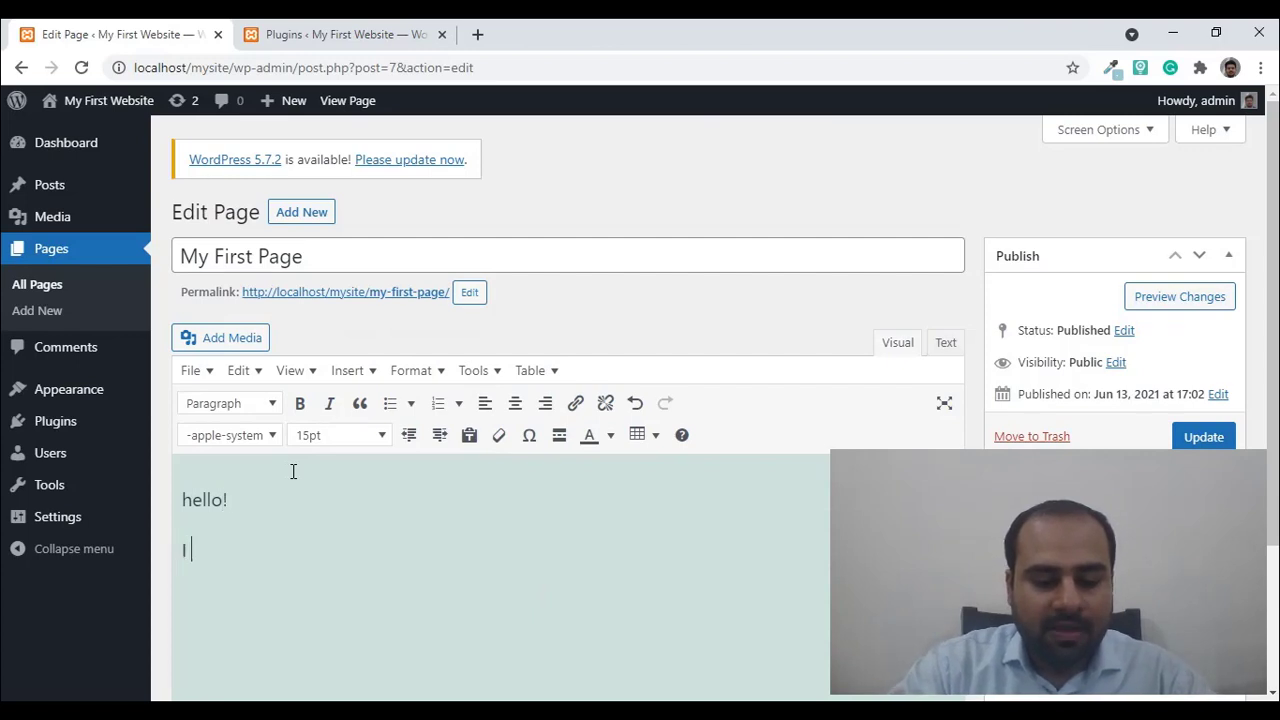
type("ha")
key("BackSpace")
type("have added ")
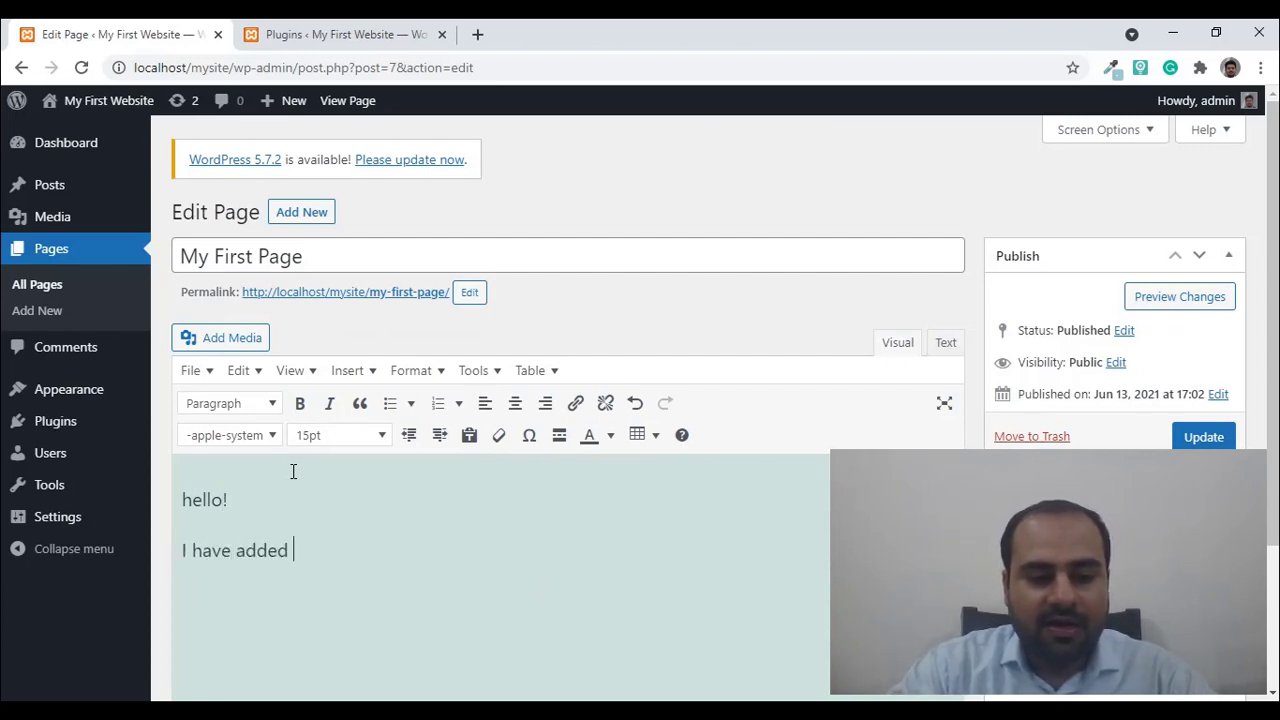
type("a new ")
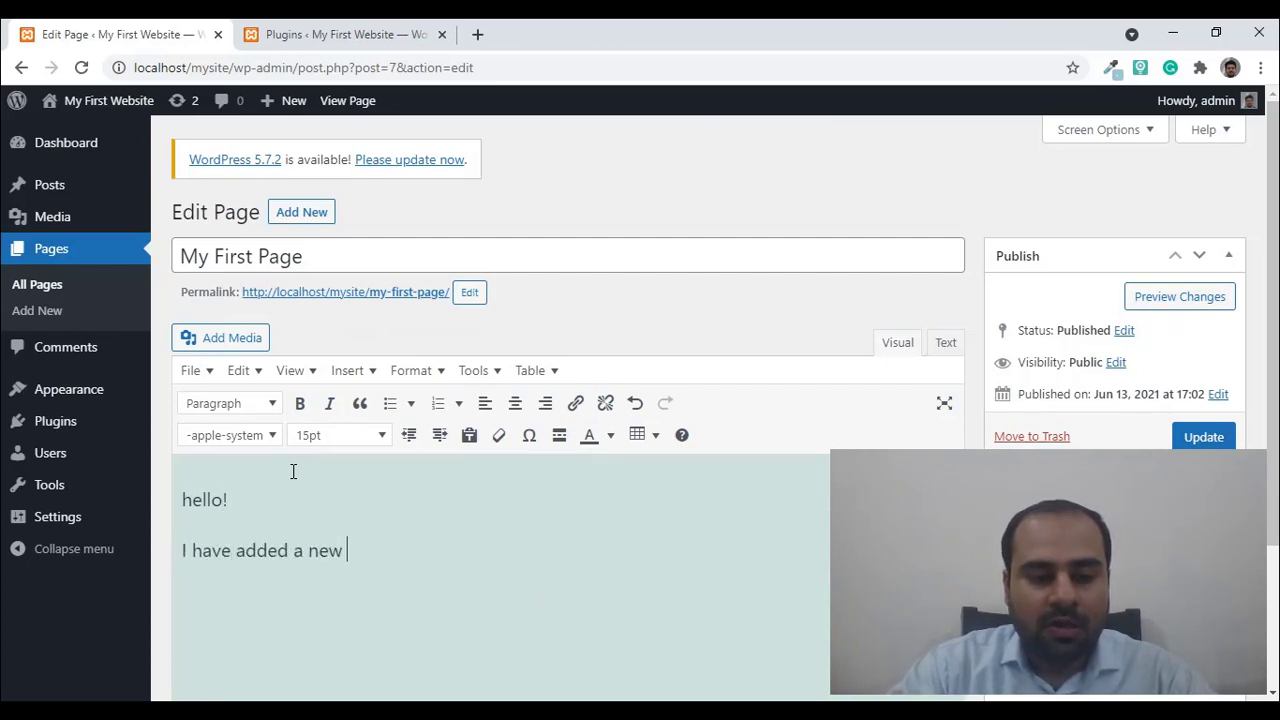
type("plugin ")
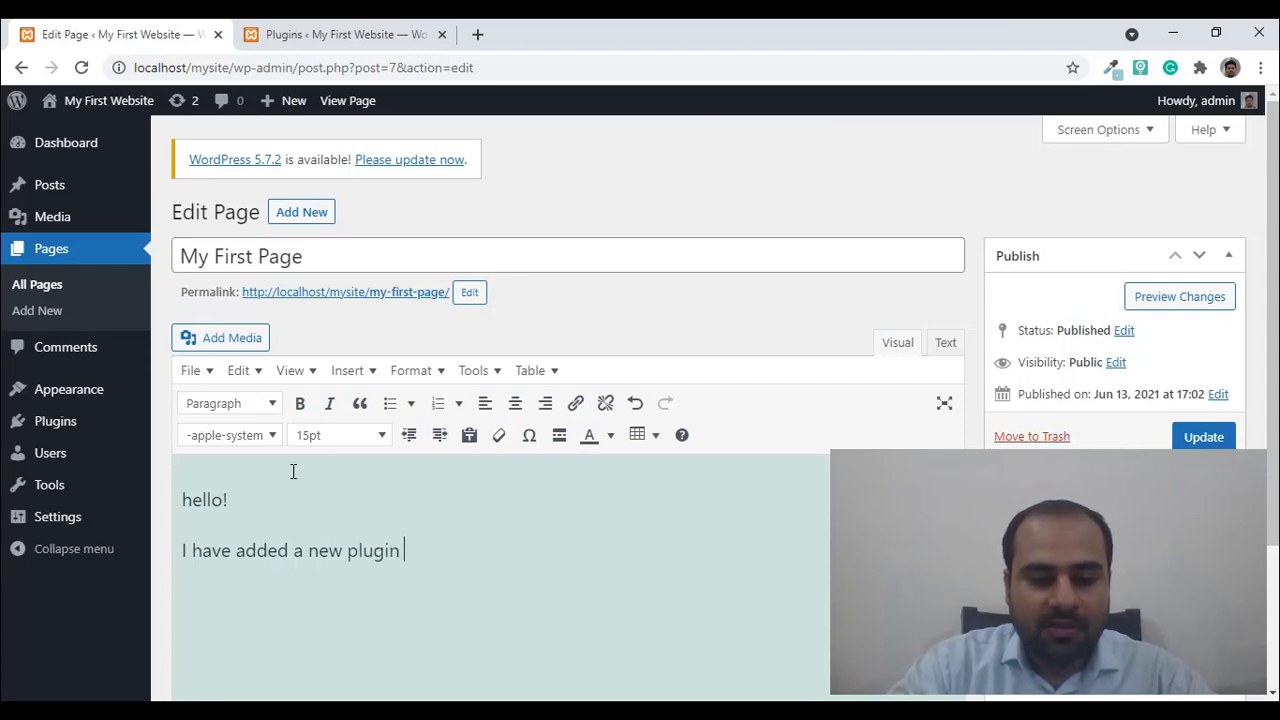
type("yon my website")
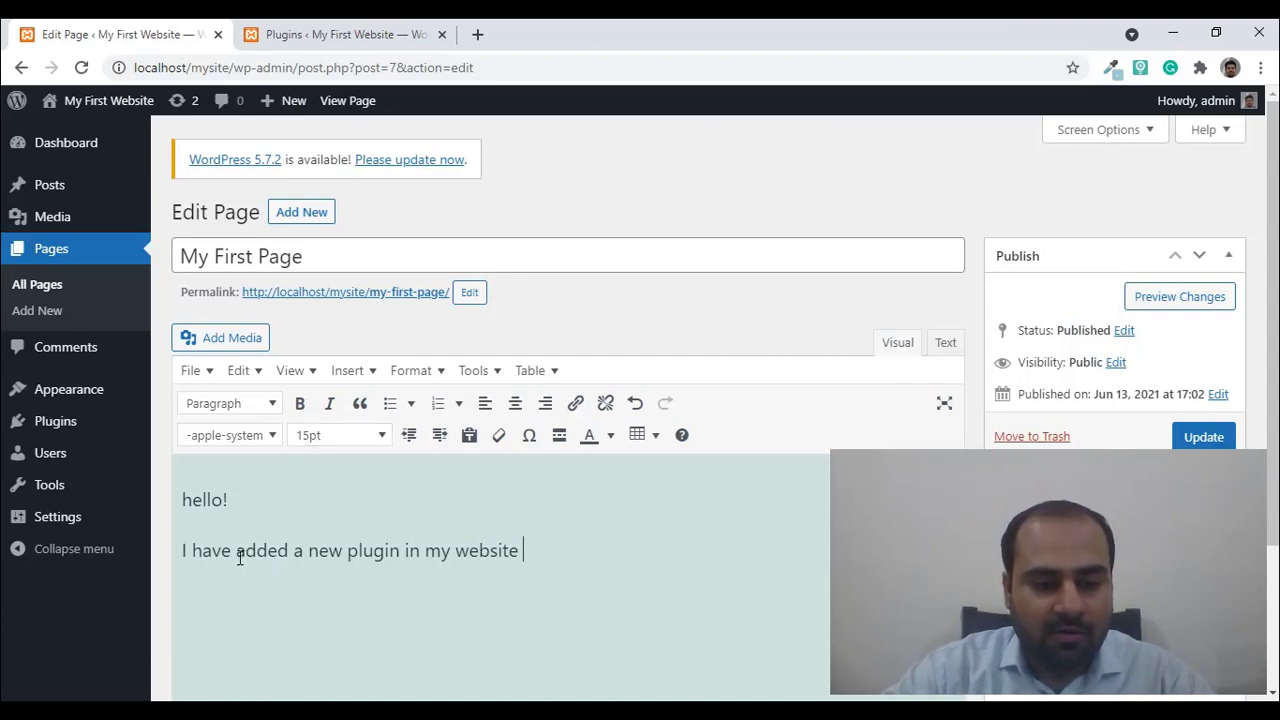
- Select the word 'added' and apply Bold and Italic from the toolbar
double_click(285, 552)
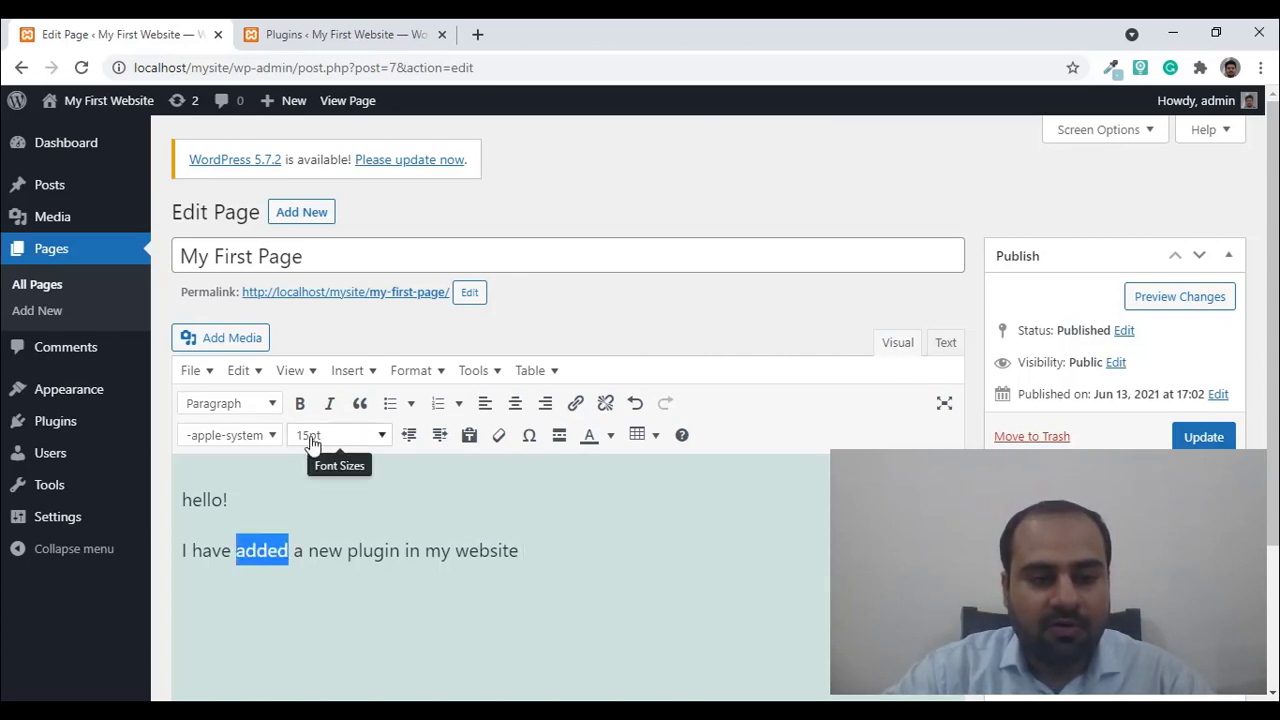
left_click(249, 372)
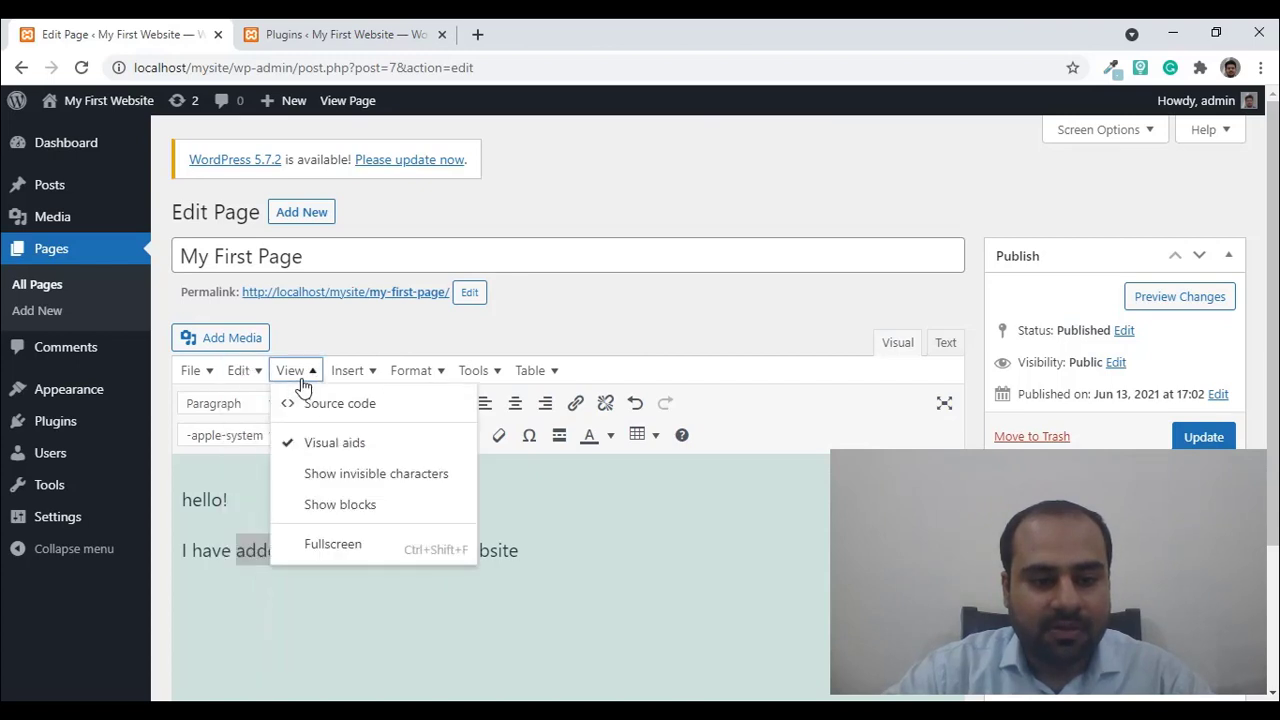
mouse_move(363, 368)
left_click(298, 412)
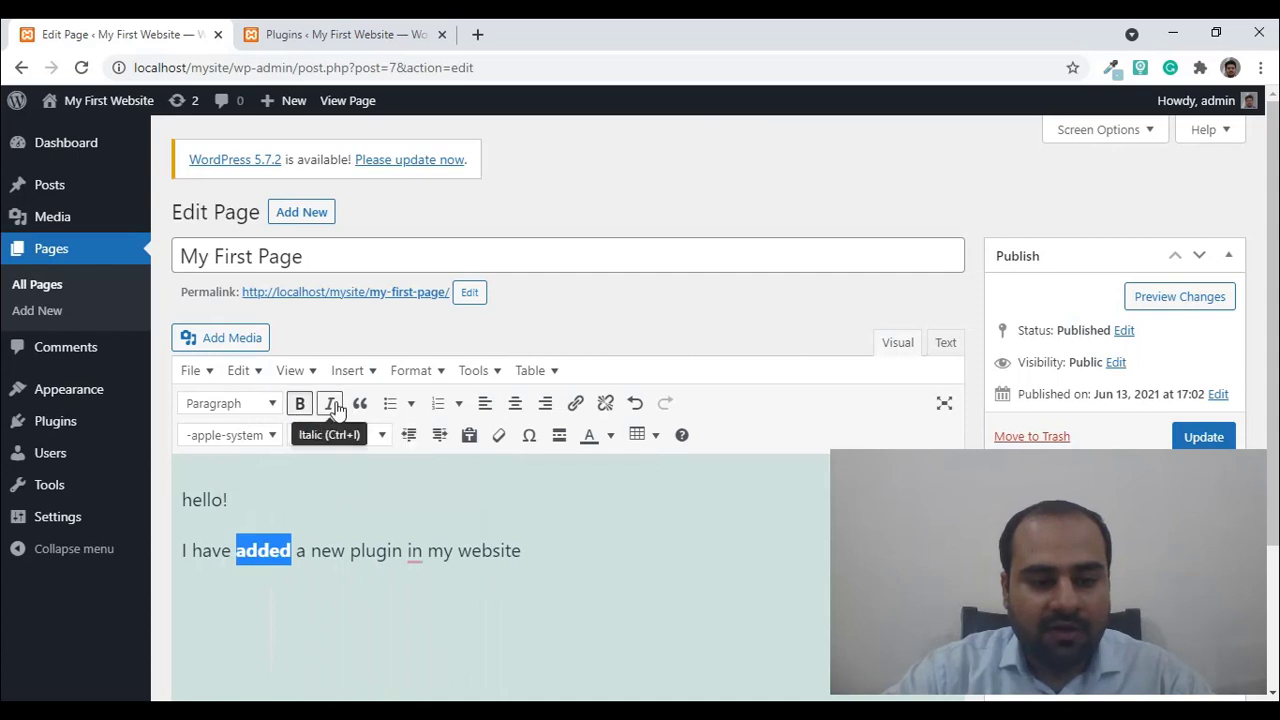
left_click(337, 410)
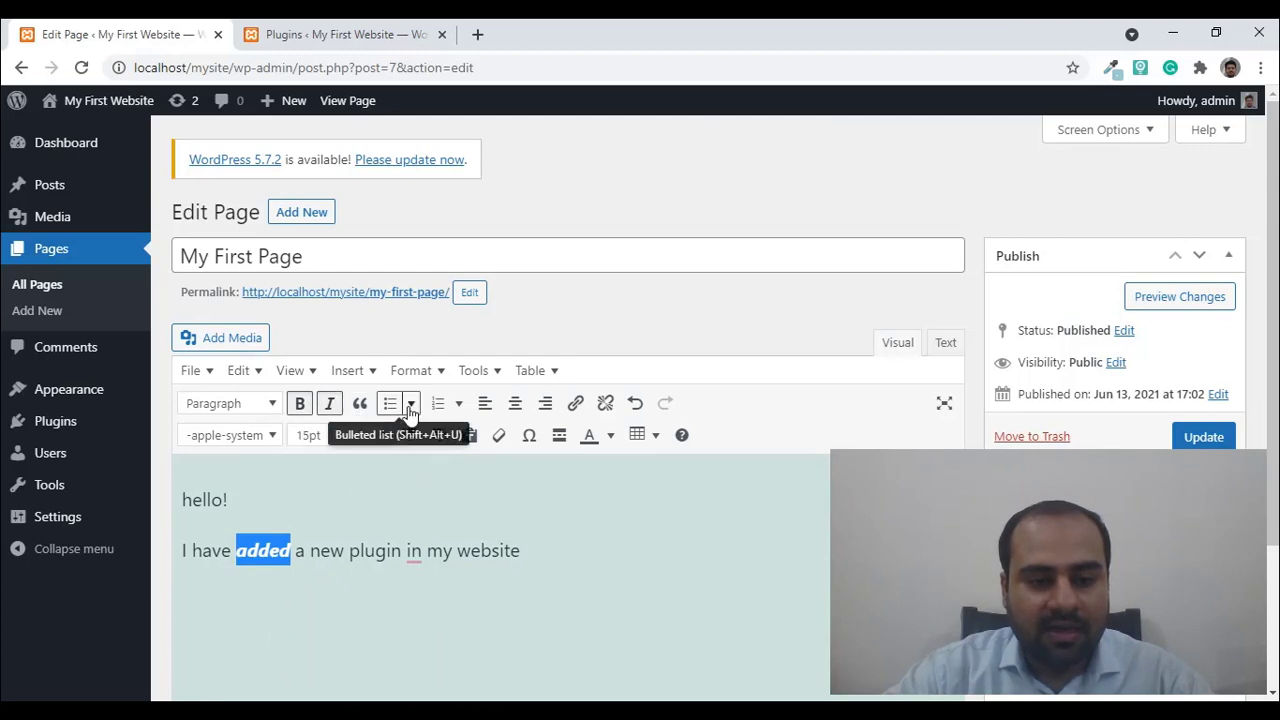
- Add 'my hobbies' followed by 'internet surfing' and 'book reading' as a bulleted list
left_click(541, 550)
key("Return")
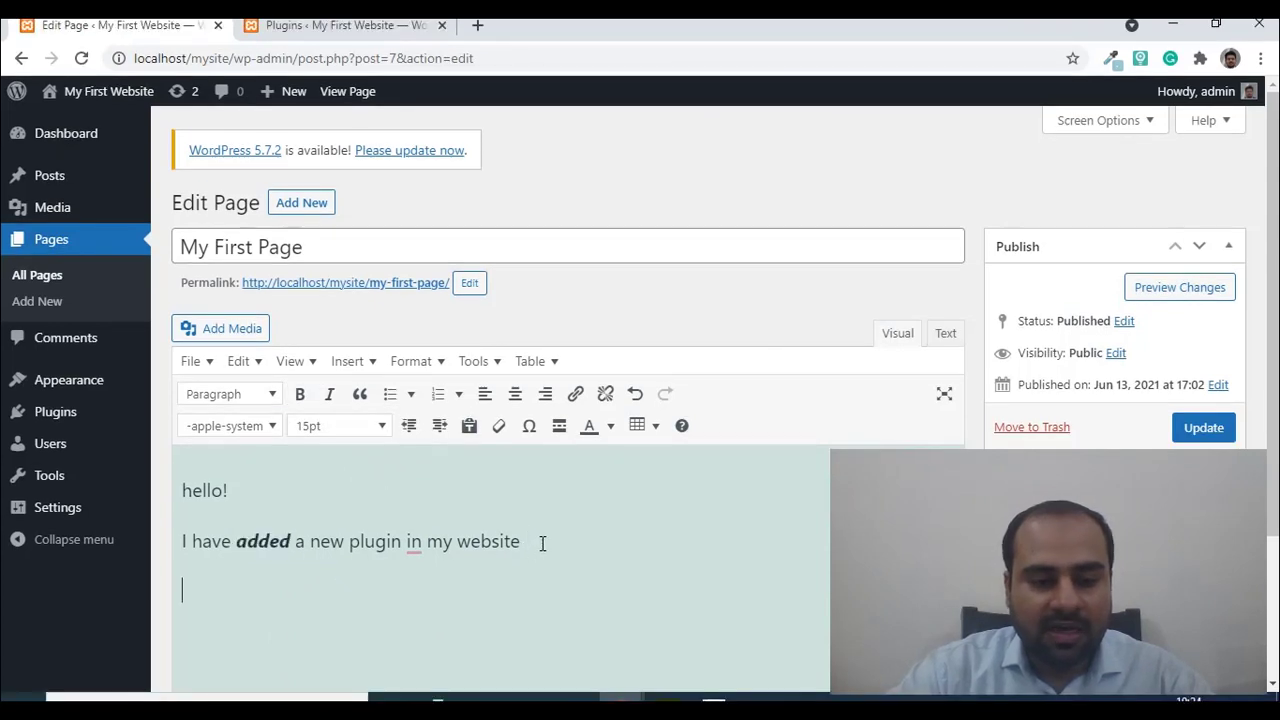
type("my ho")
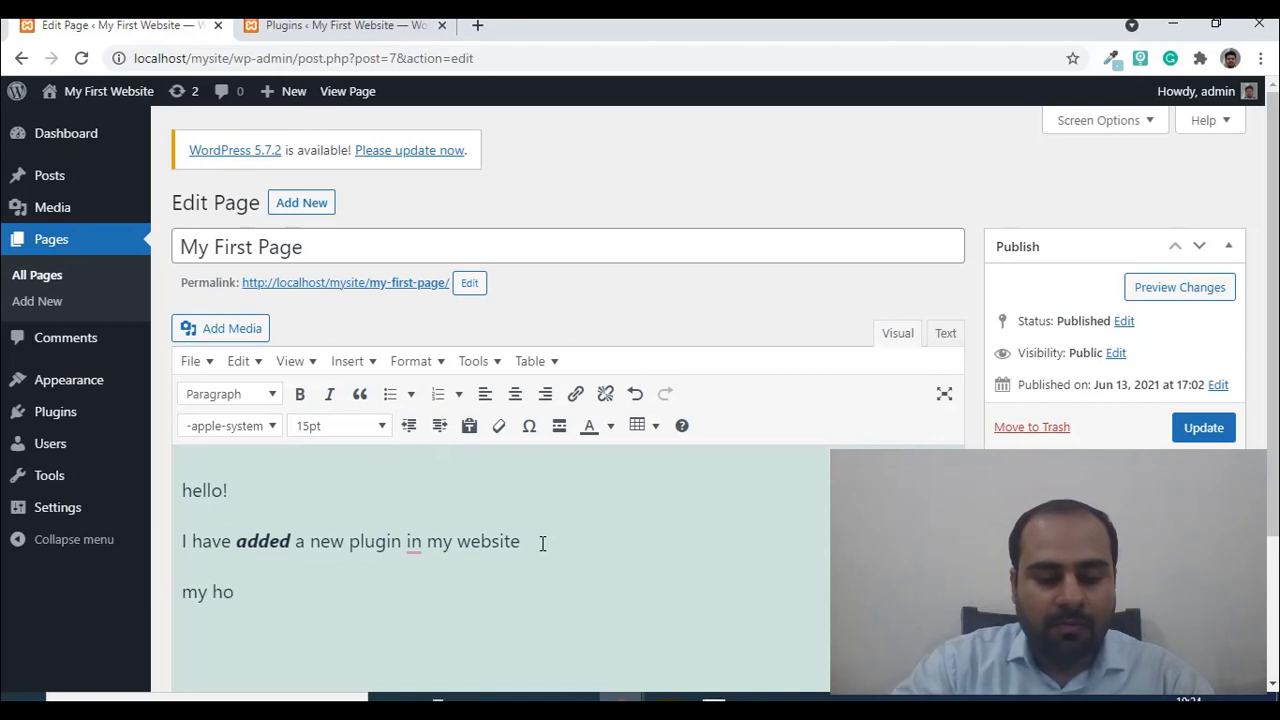
type("bbies")
key("Return")
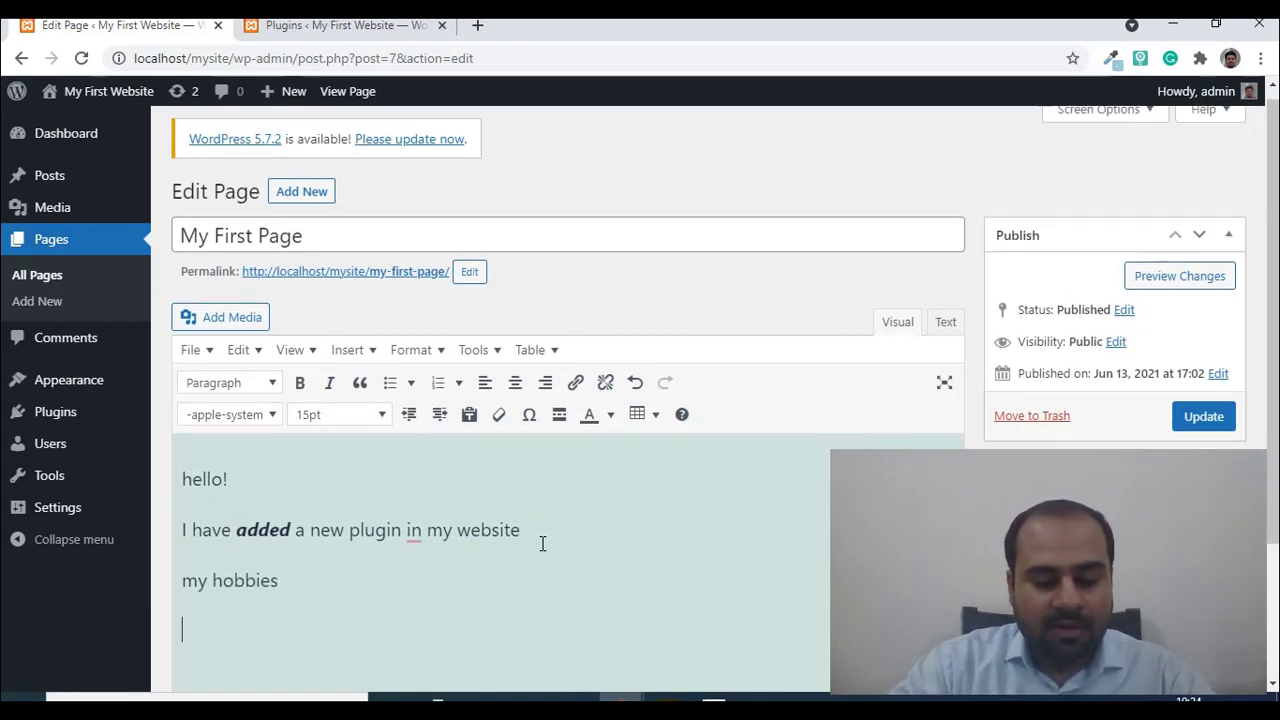
type("internet sur")
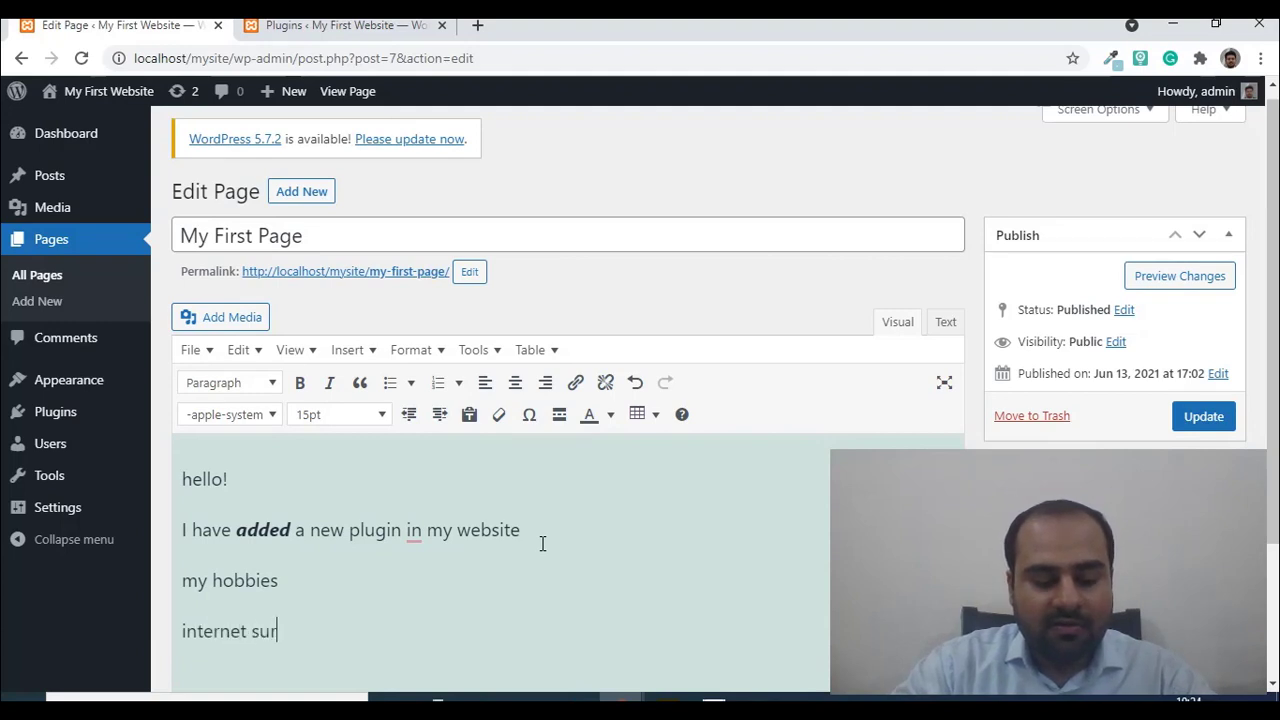
type("fing")
key("Return")
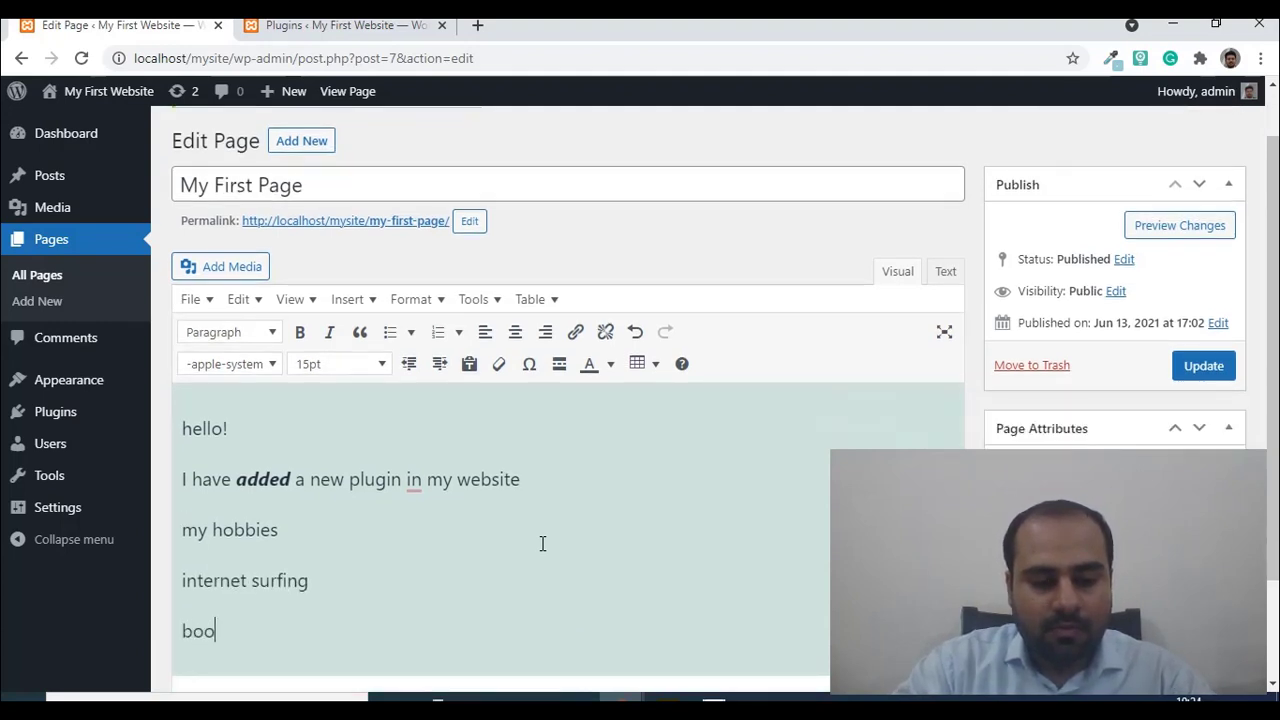
type("book reading")
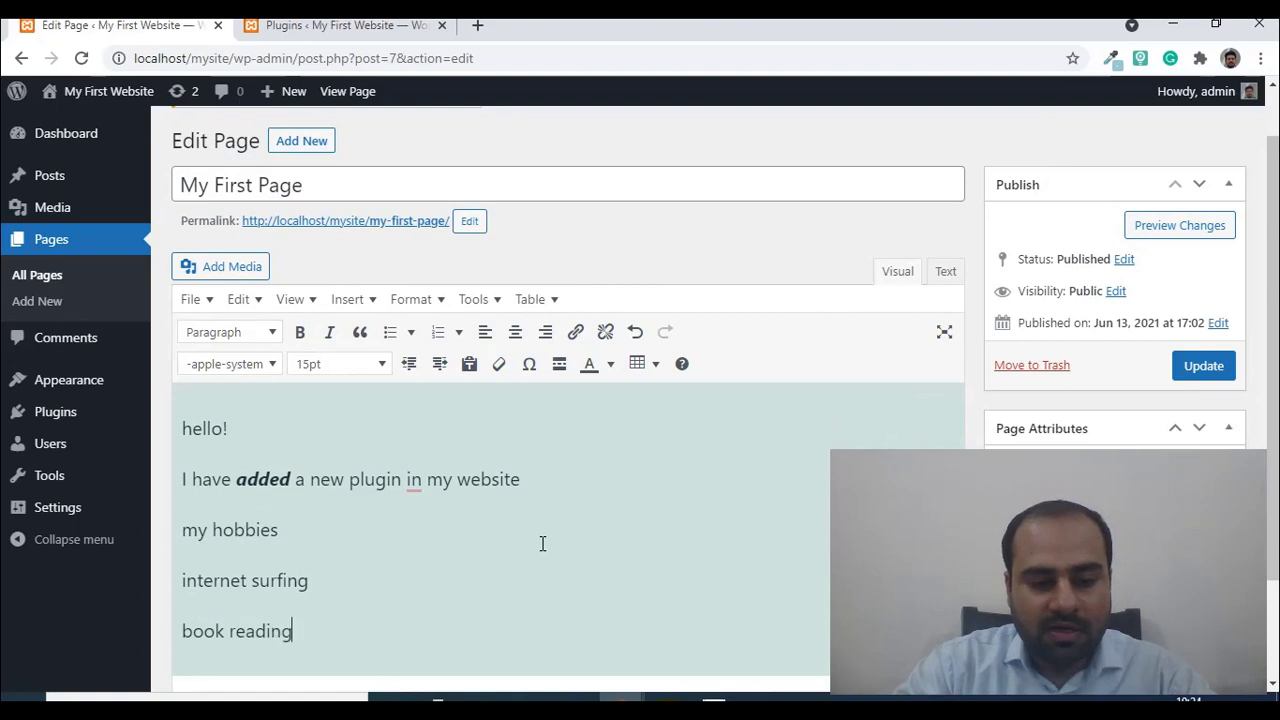
left_click_drag(181, 570, 293, 617)
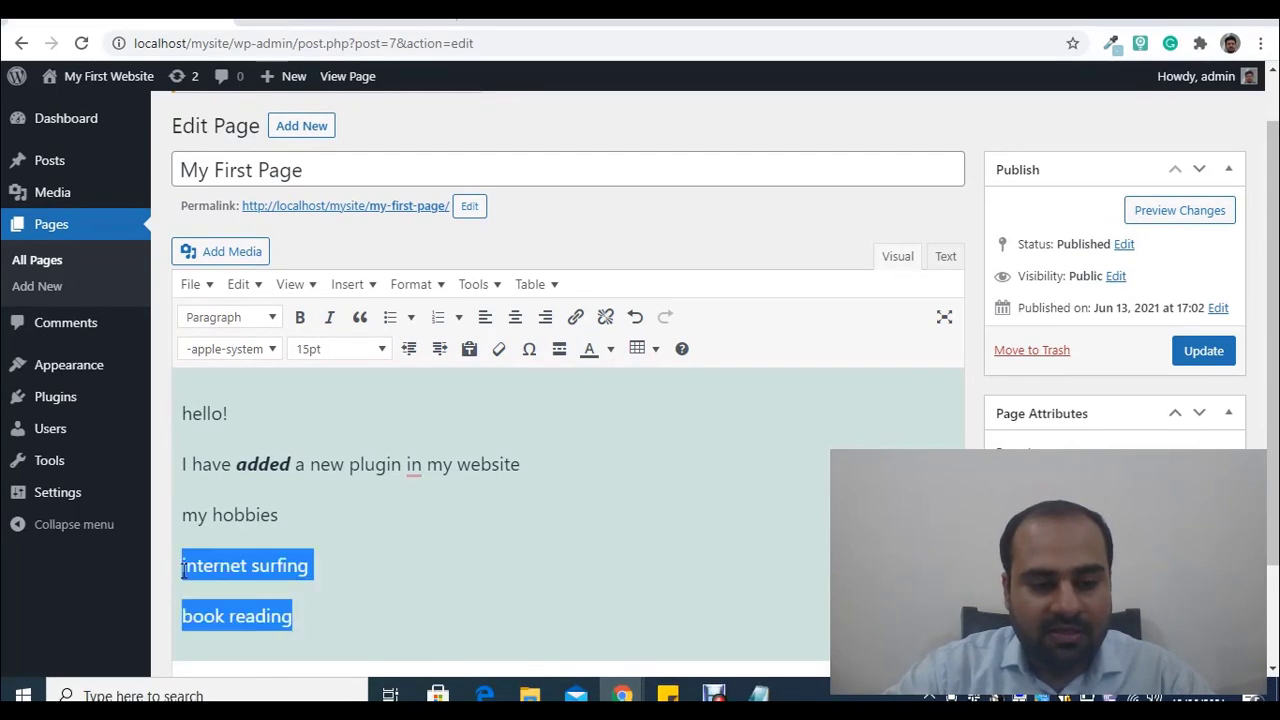
left_click(392, 318)
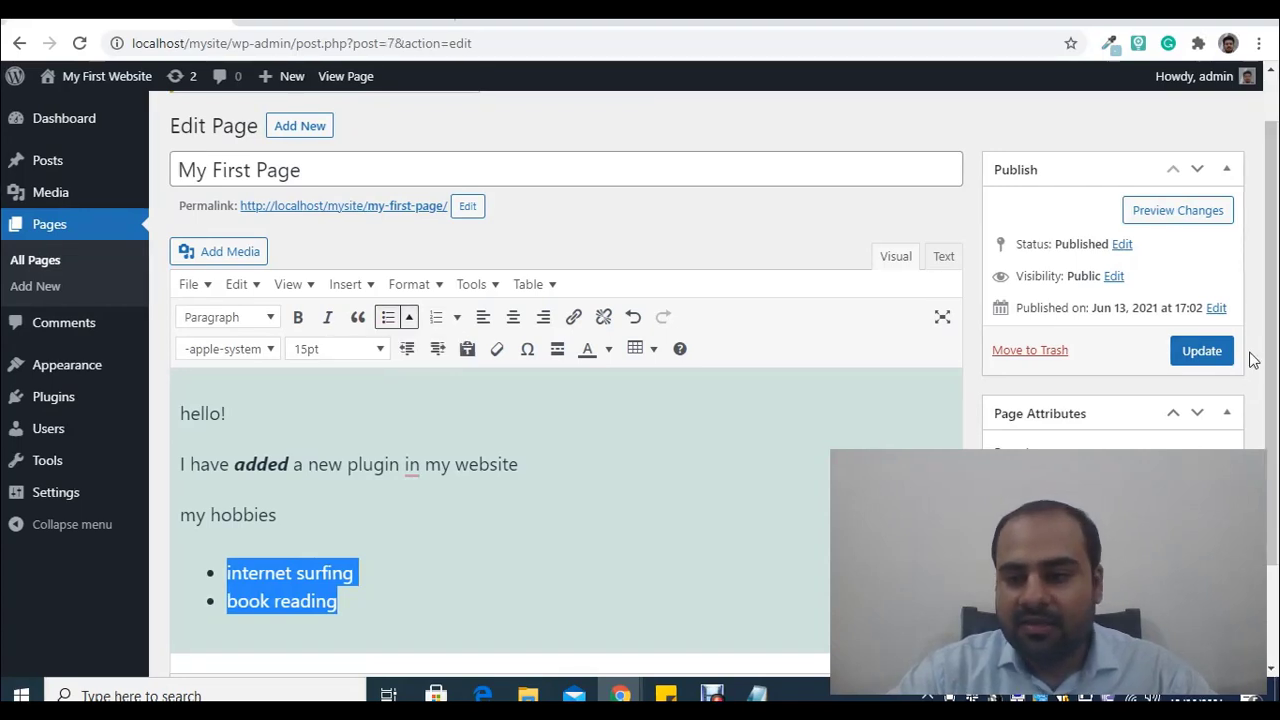
- Update the page, then open its permalink in a new tab and close the Not Found result
left_click(1212, 358)
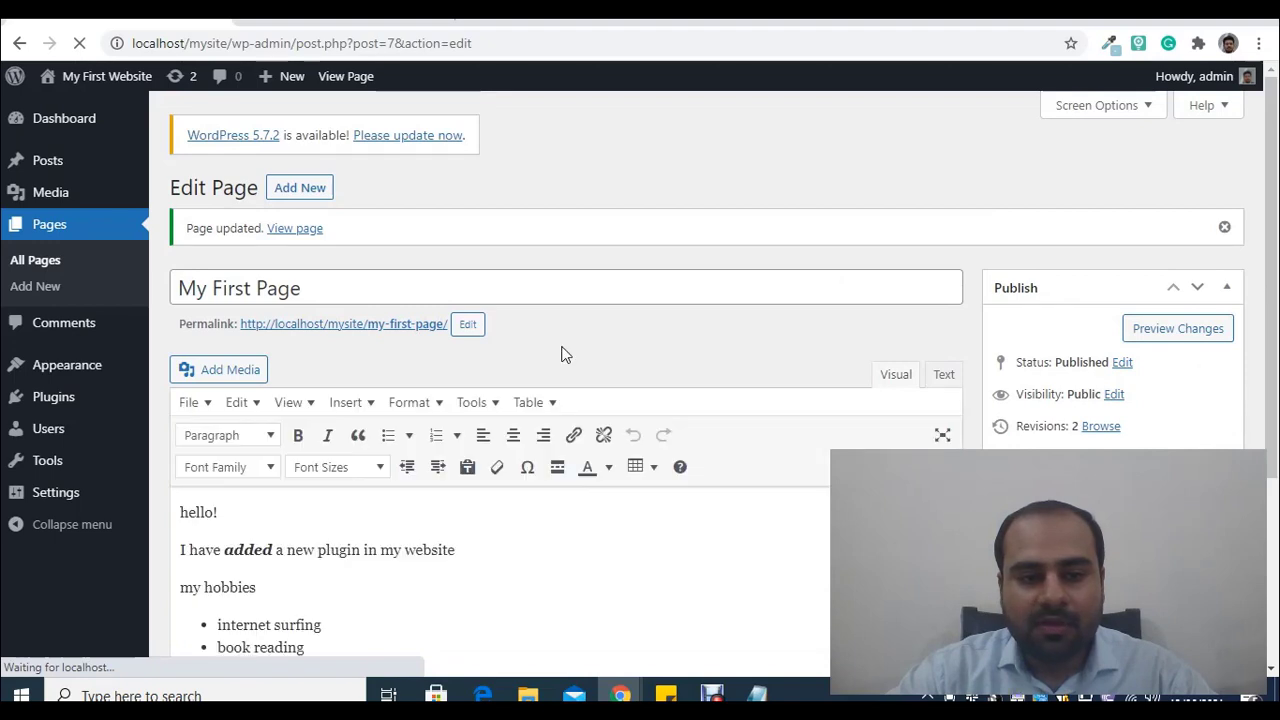
right_click(411, 327)
left_click(428, 337)
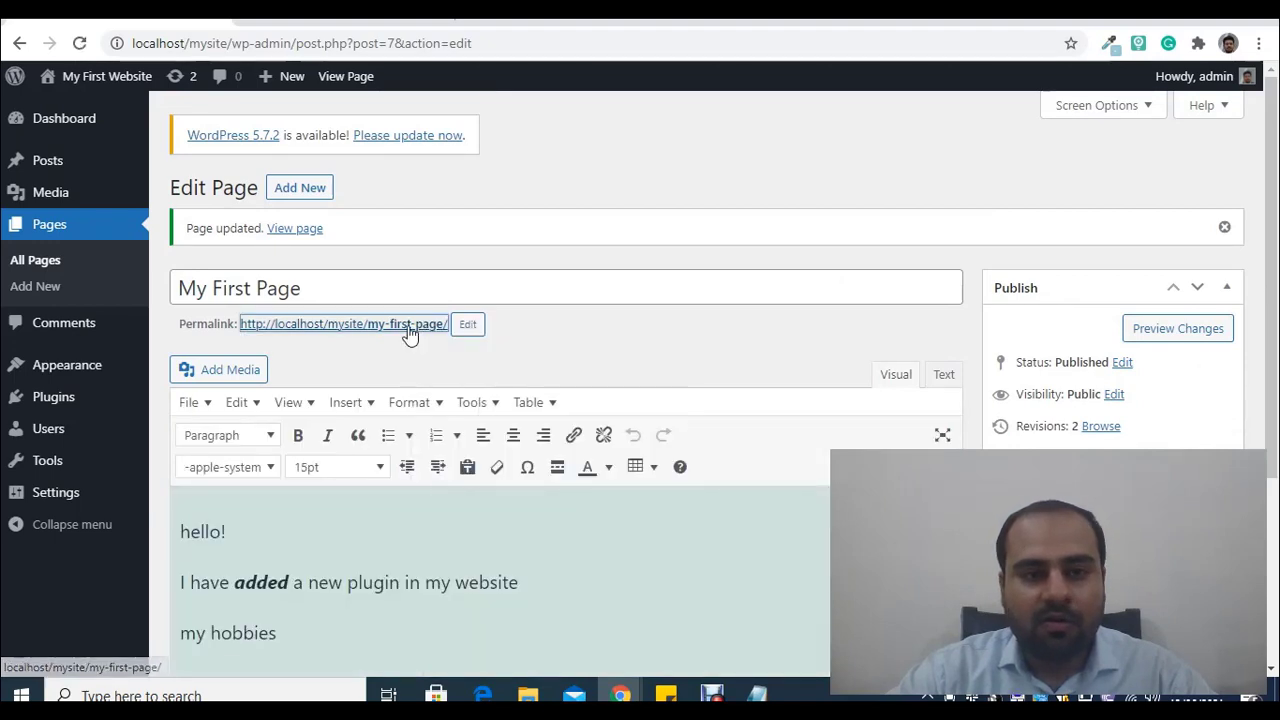
left_click(620, 8)
left_click(664, 35)
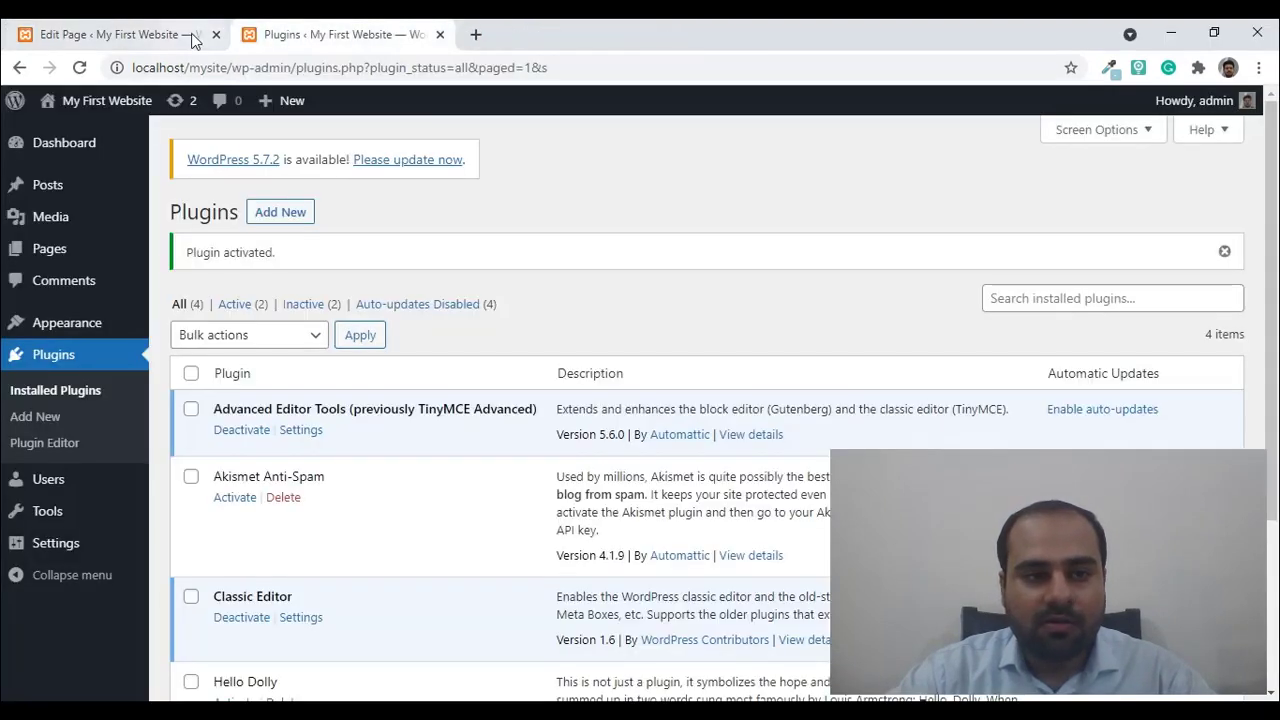
left_click(140, 27)
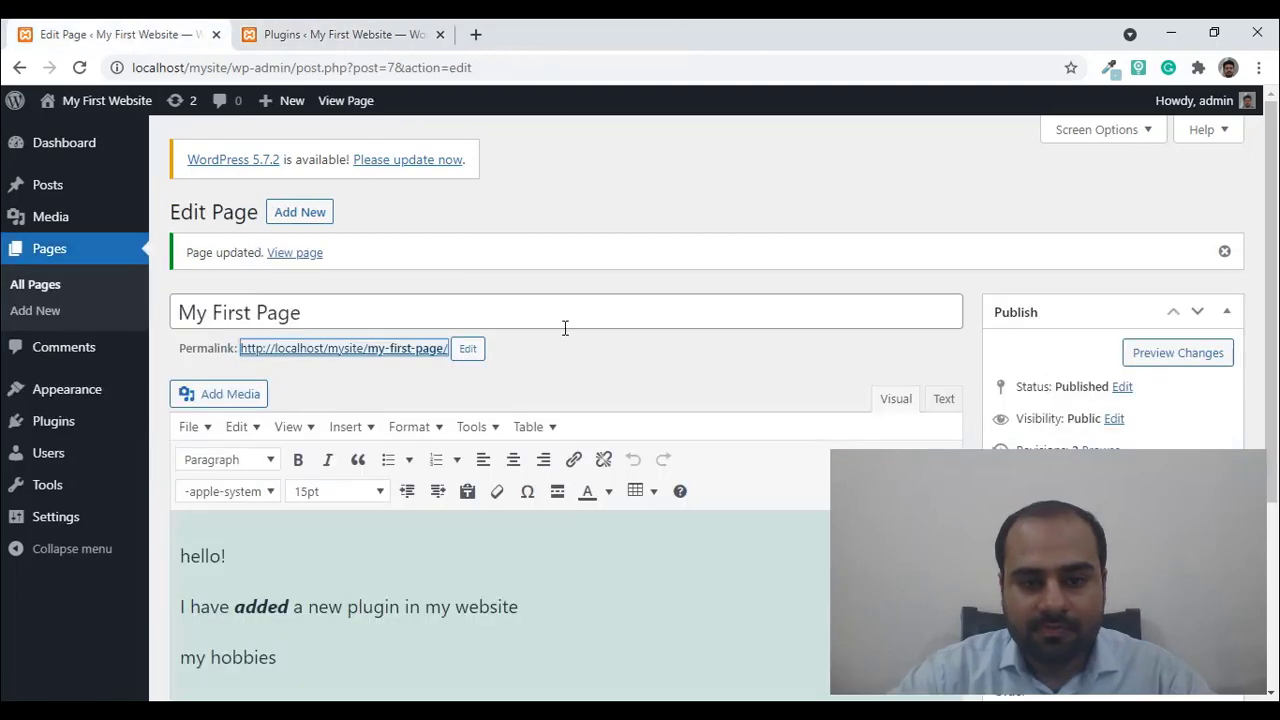
- Preview the changes, close the preview, and Update the page again
left_click(1176, 355)
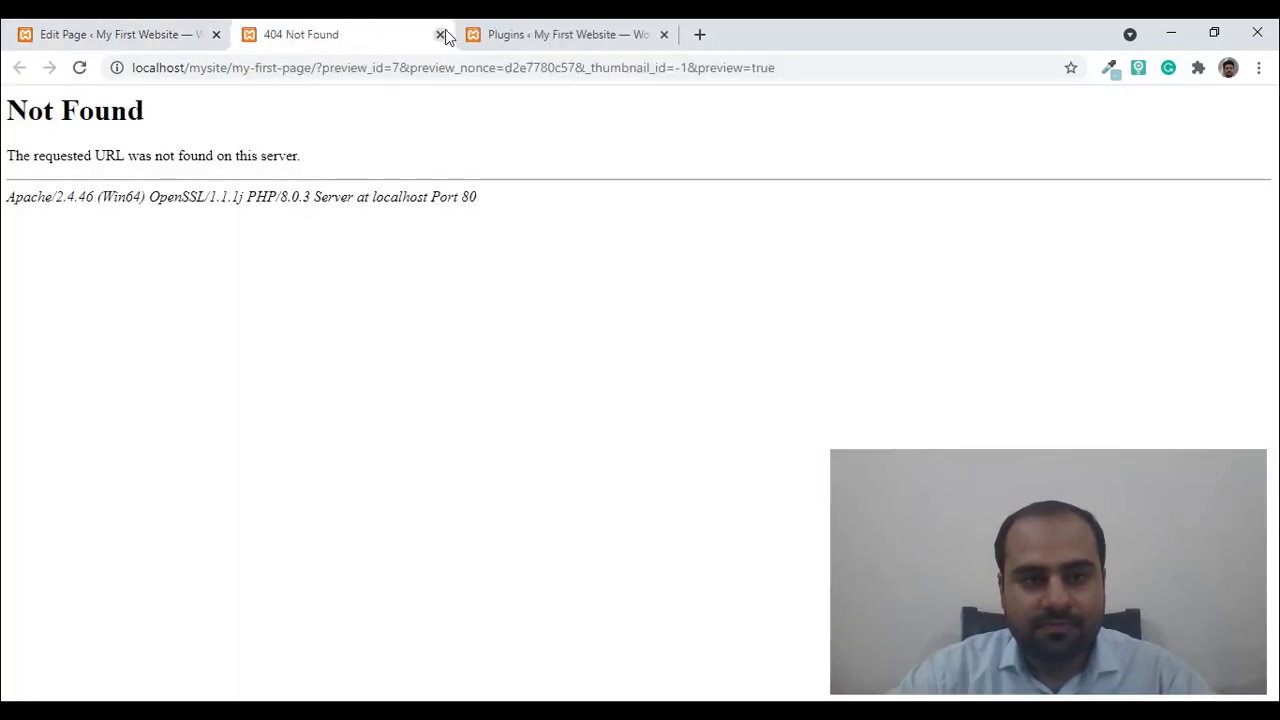
left_click(440, 34)
scroll(1272, 362, "down", 1)
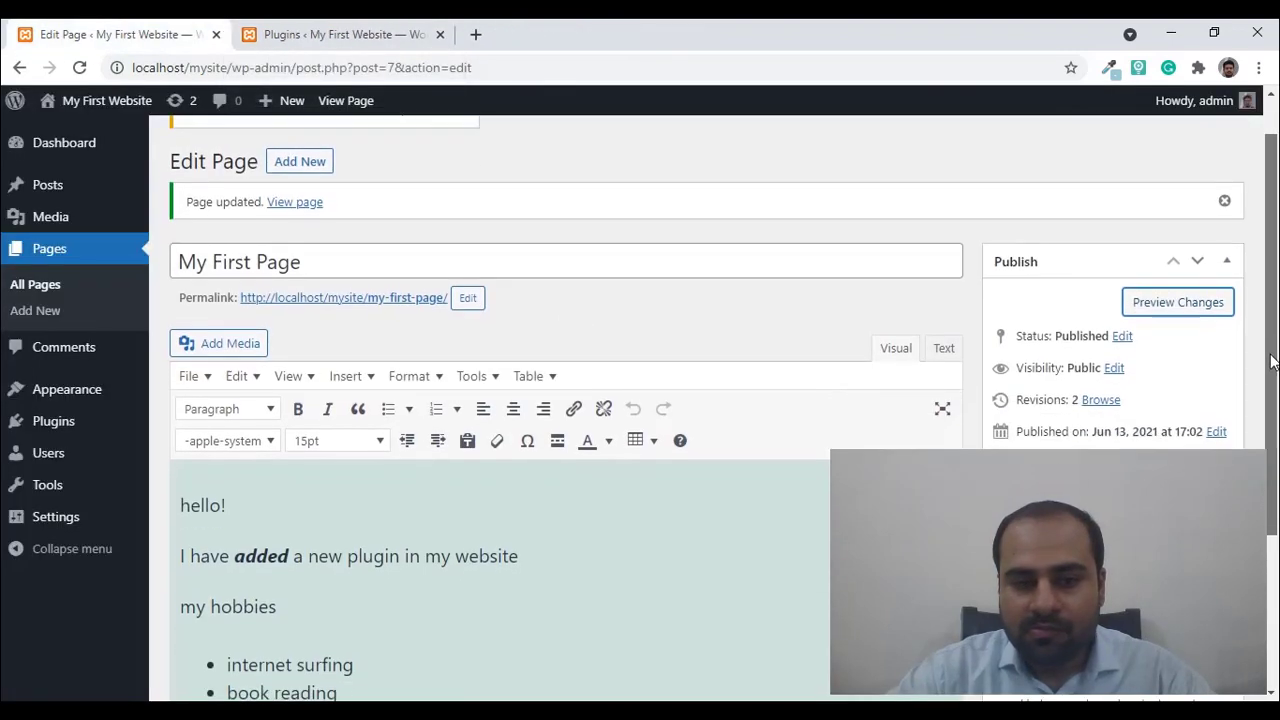
scroll(1272, 362, "down", 2)
left_click(1198, 391)
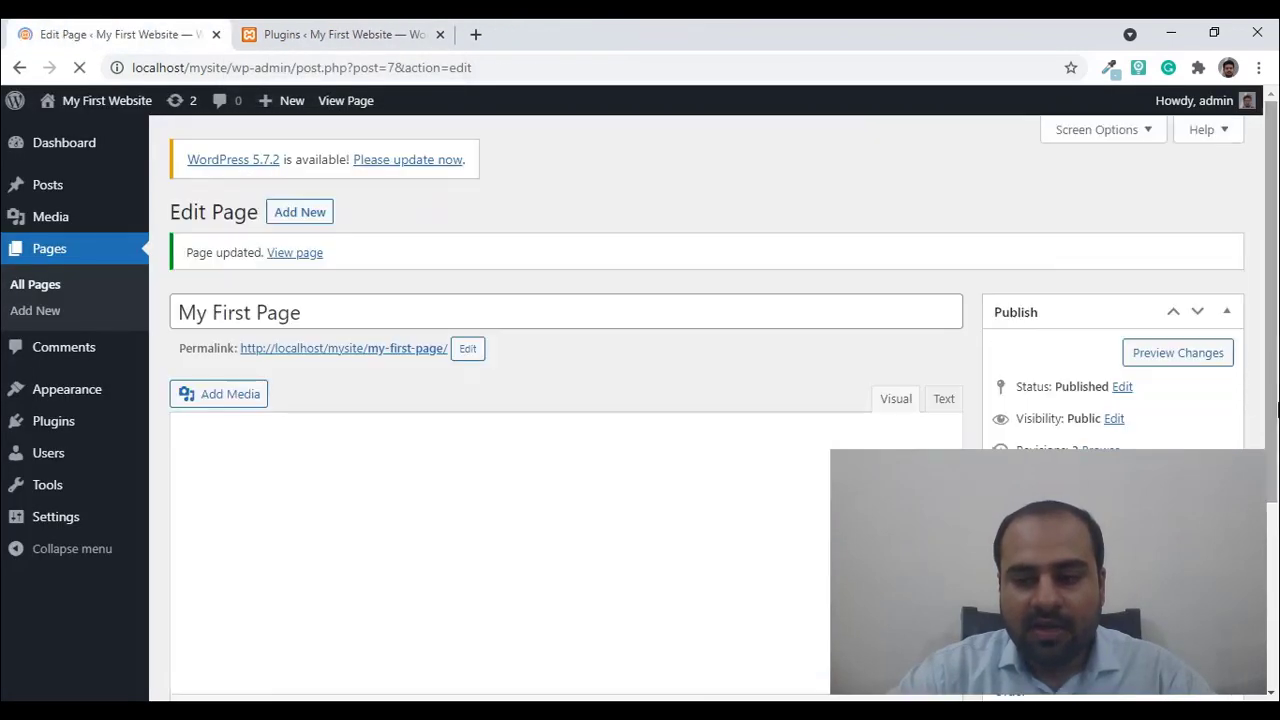
left_click_drag(1277, 408, 1277, 437)
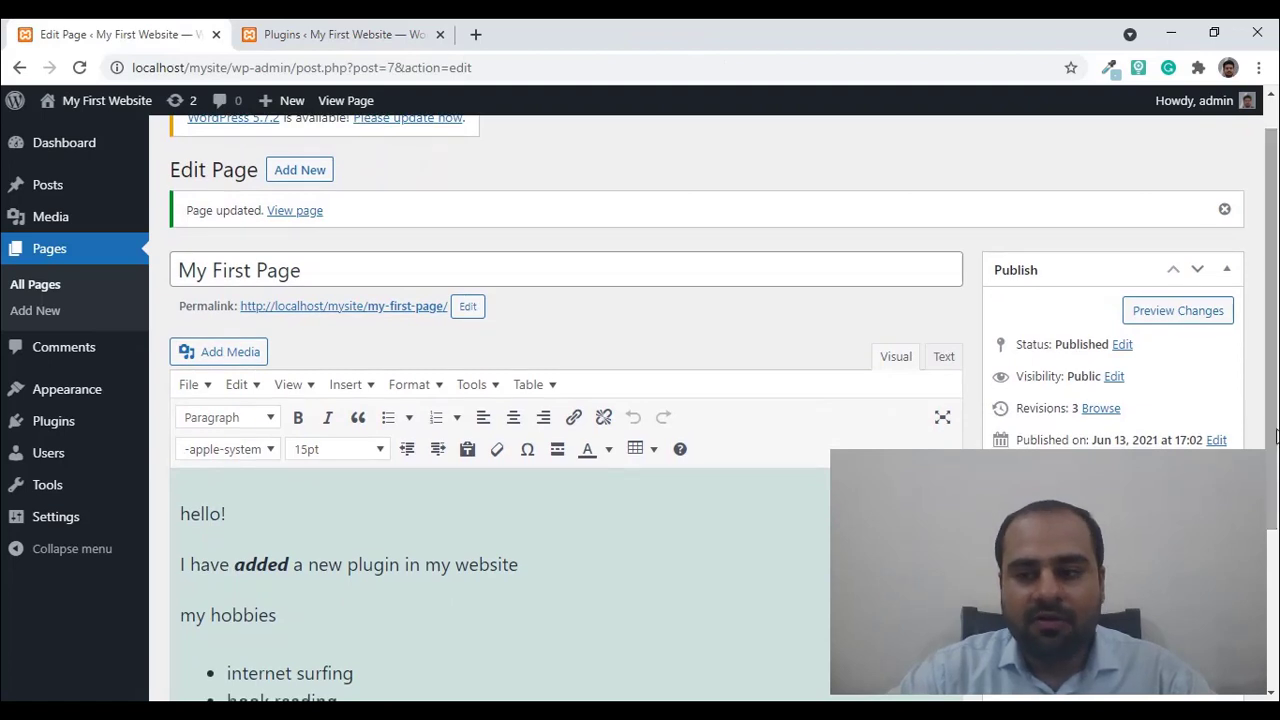
left_click_drag(1275, 435, 1274, 449)
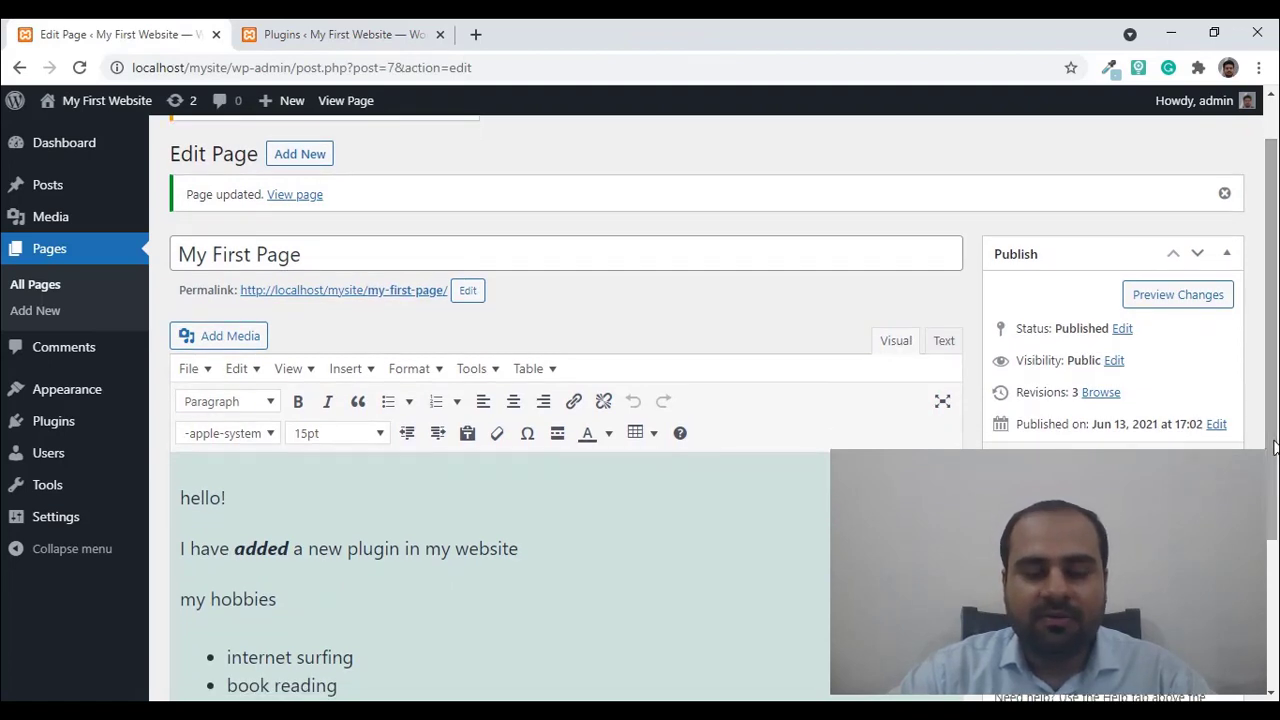